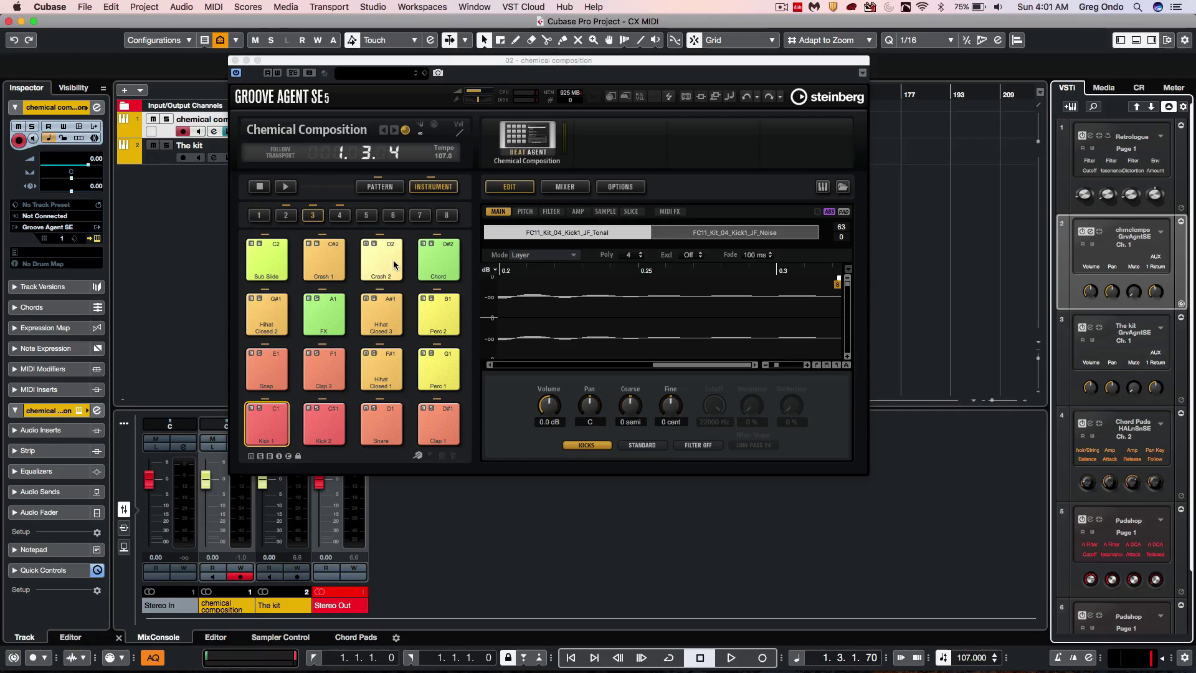
Inspect the kit instrument's output list, leaving the outputs unchanged.
click(1161, 237)
click(1156, 259)
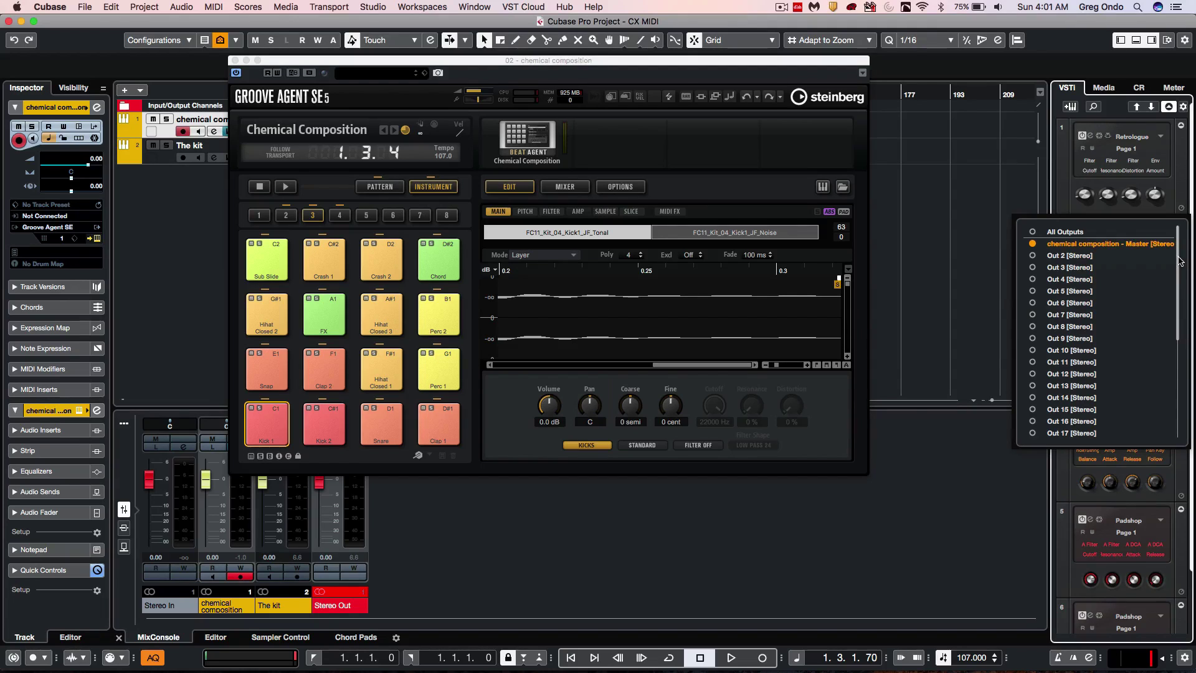
drag(1176, 261, 1171, 237)
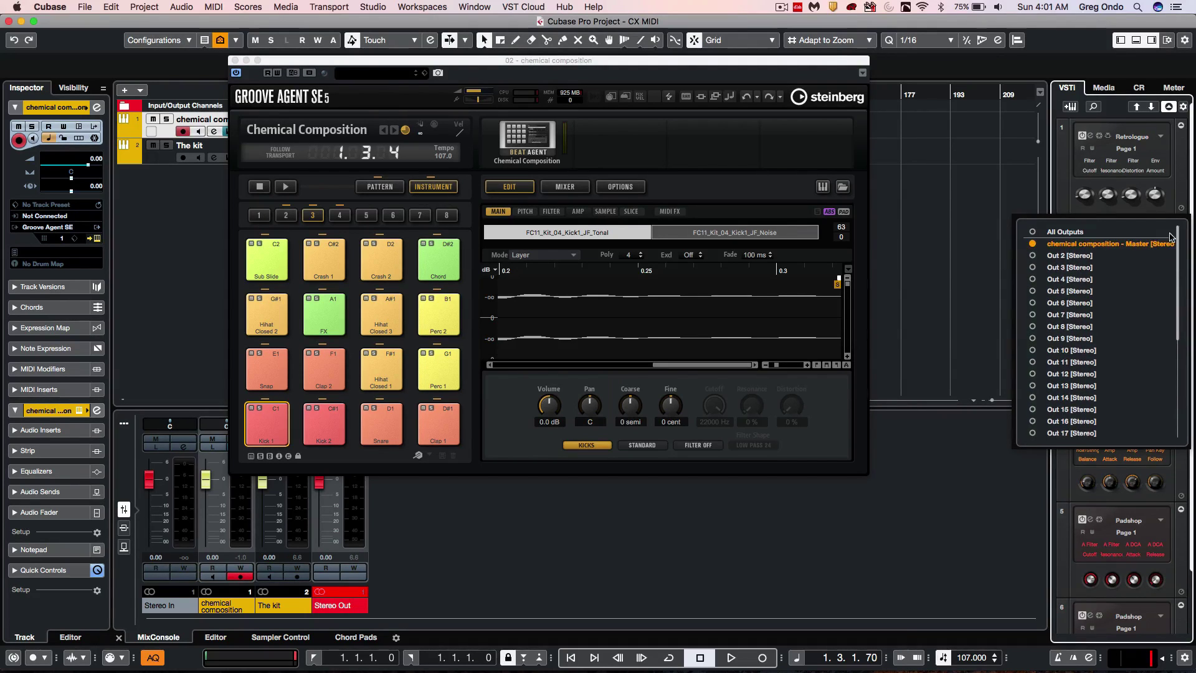
click(921, 242)
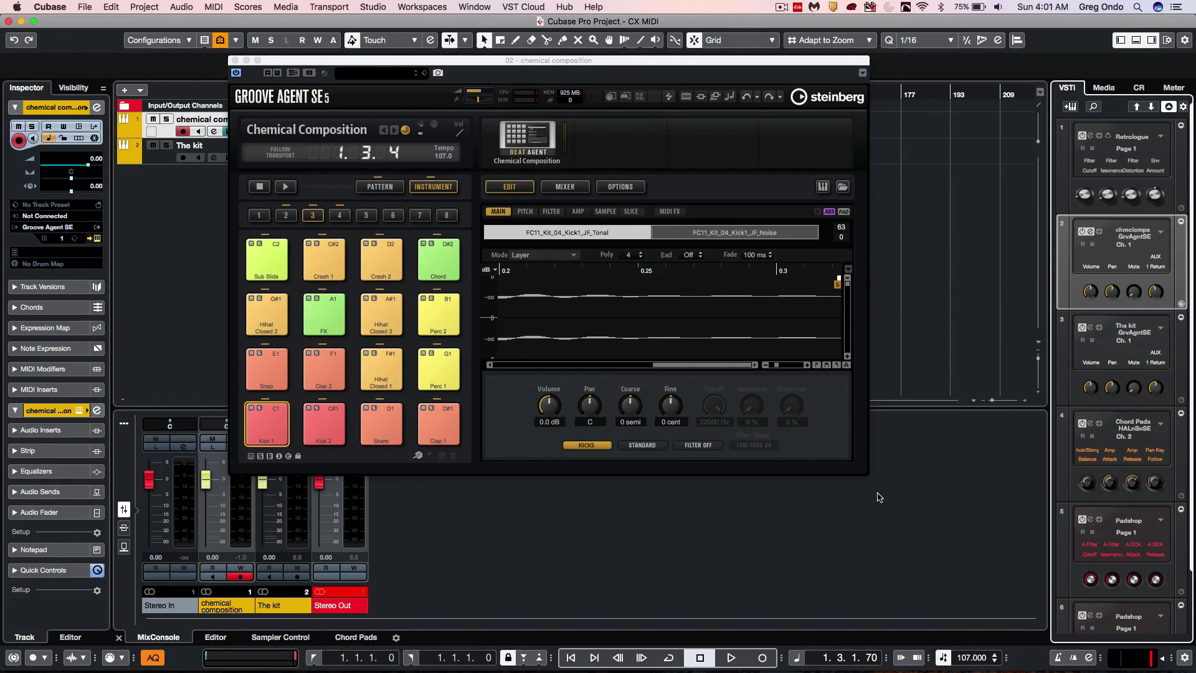
Maximize the Groove Agent window, then restore it to normal size.
scroll(667, 318, left, 3)
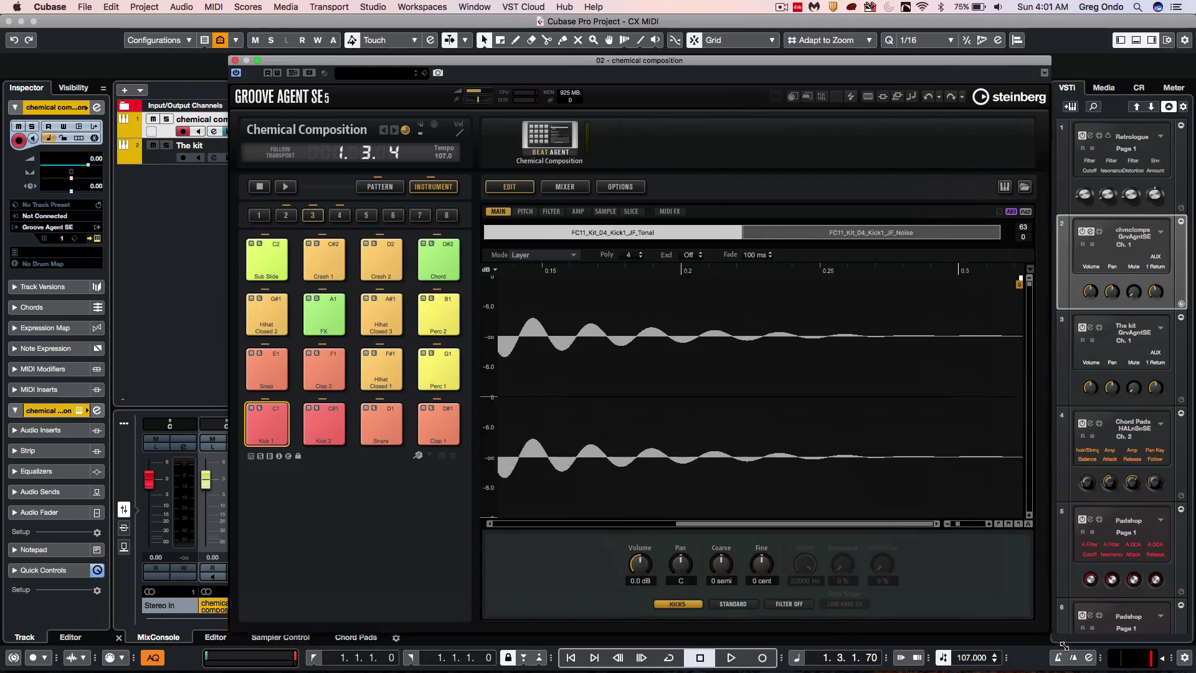
click(259, 61)
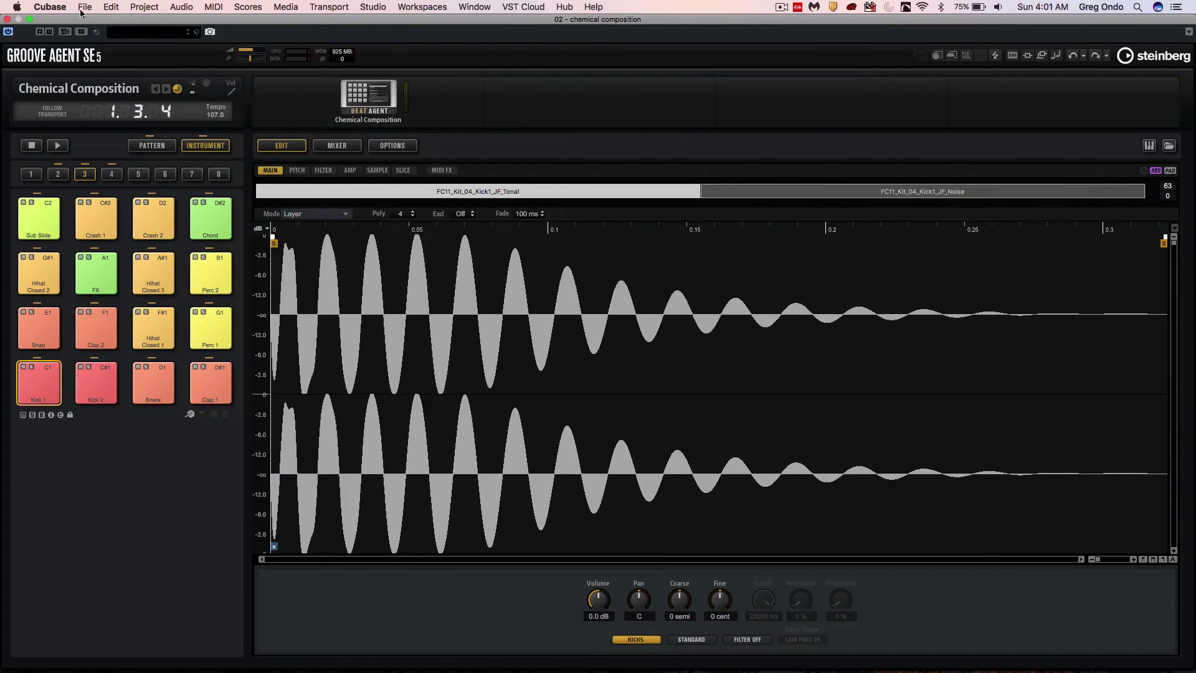
click(31, 19)
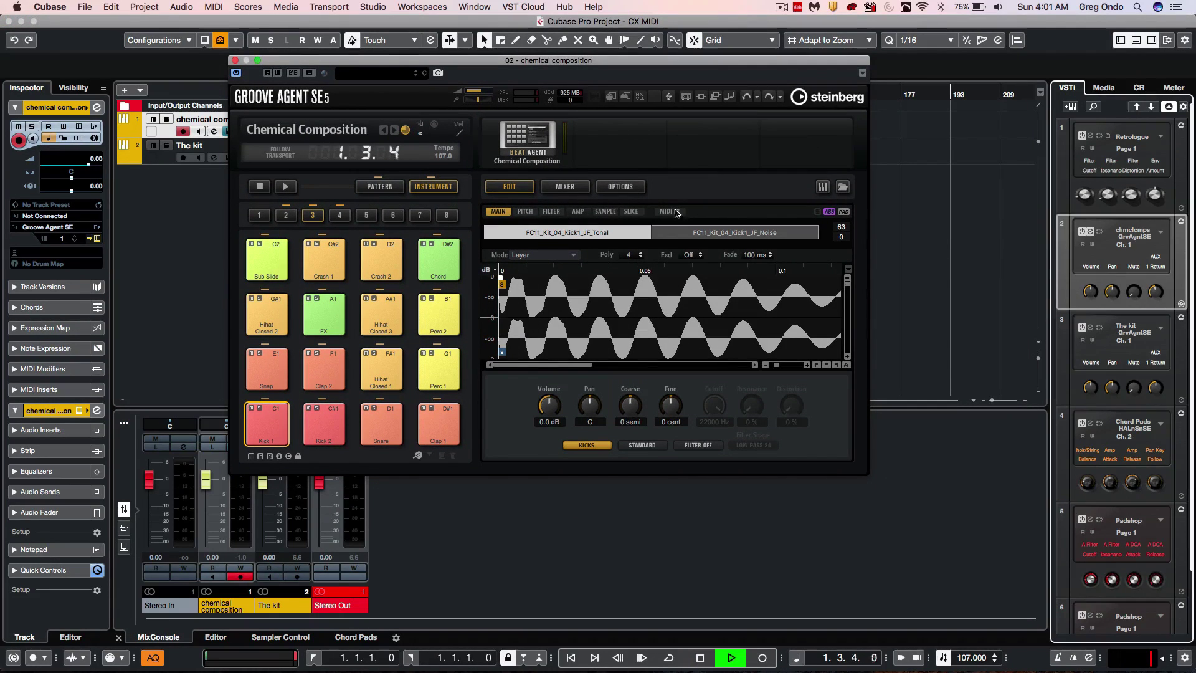
Stop playback and show the playable keyboard with the instrument pads.
key(space)
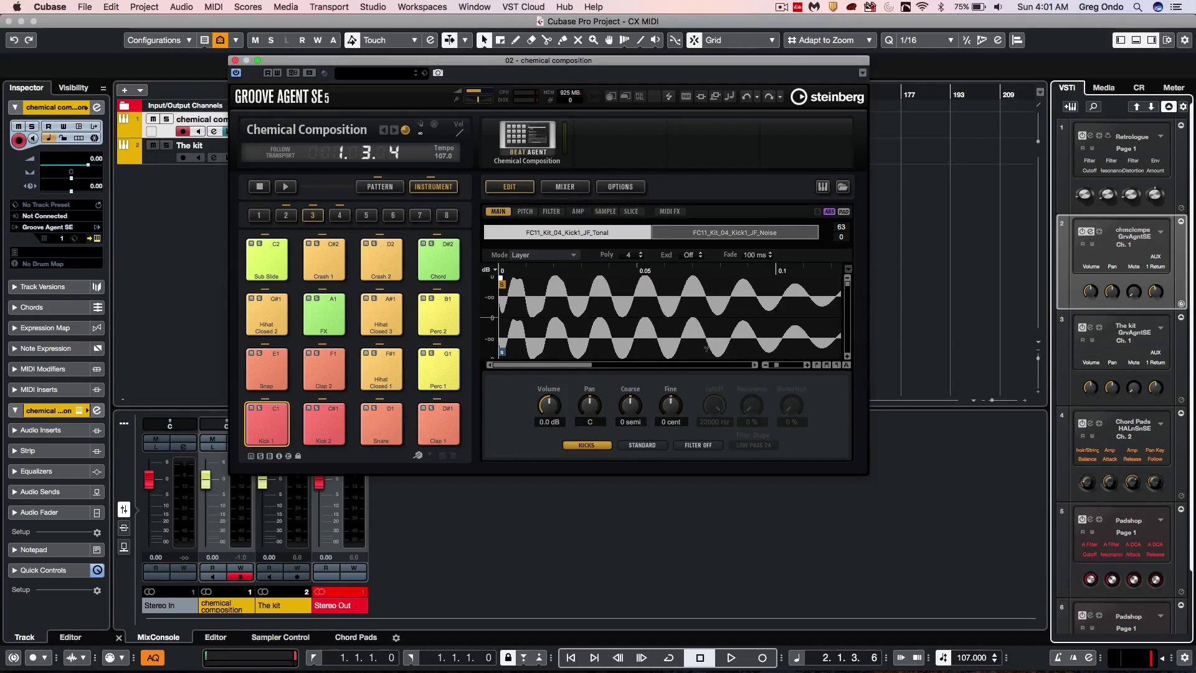
click(822, 187)
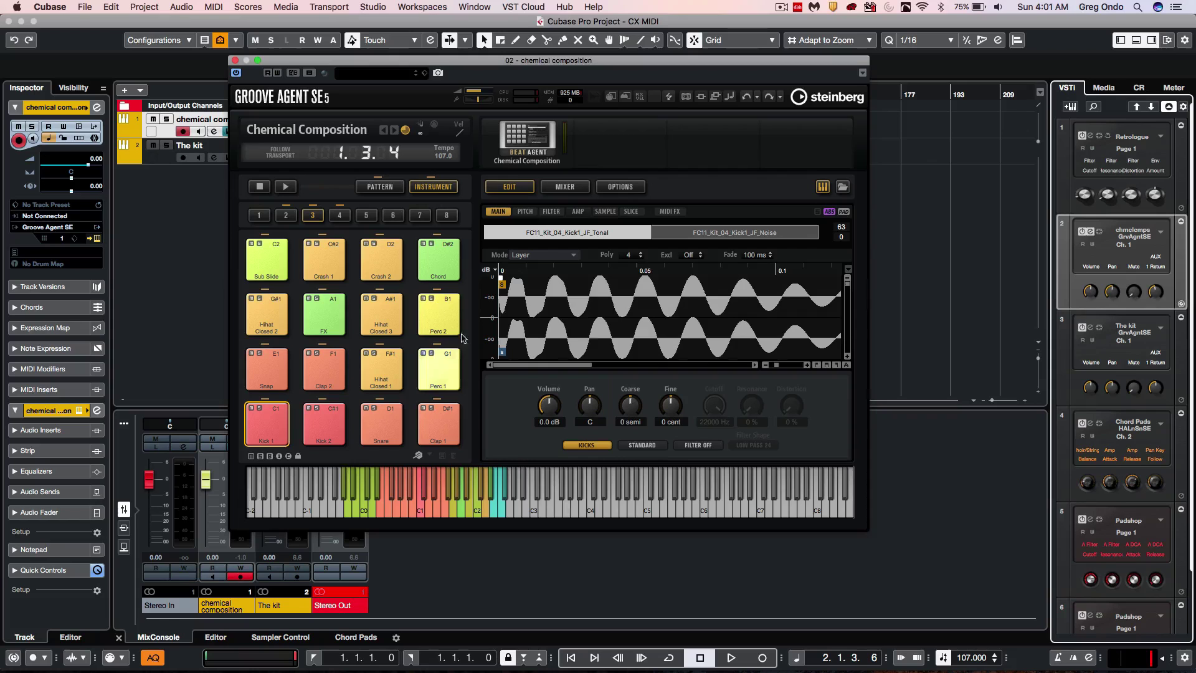
click(380, 186)
click(436, 187)
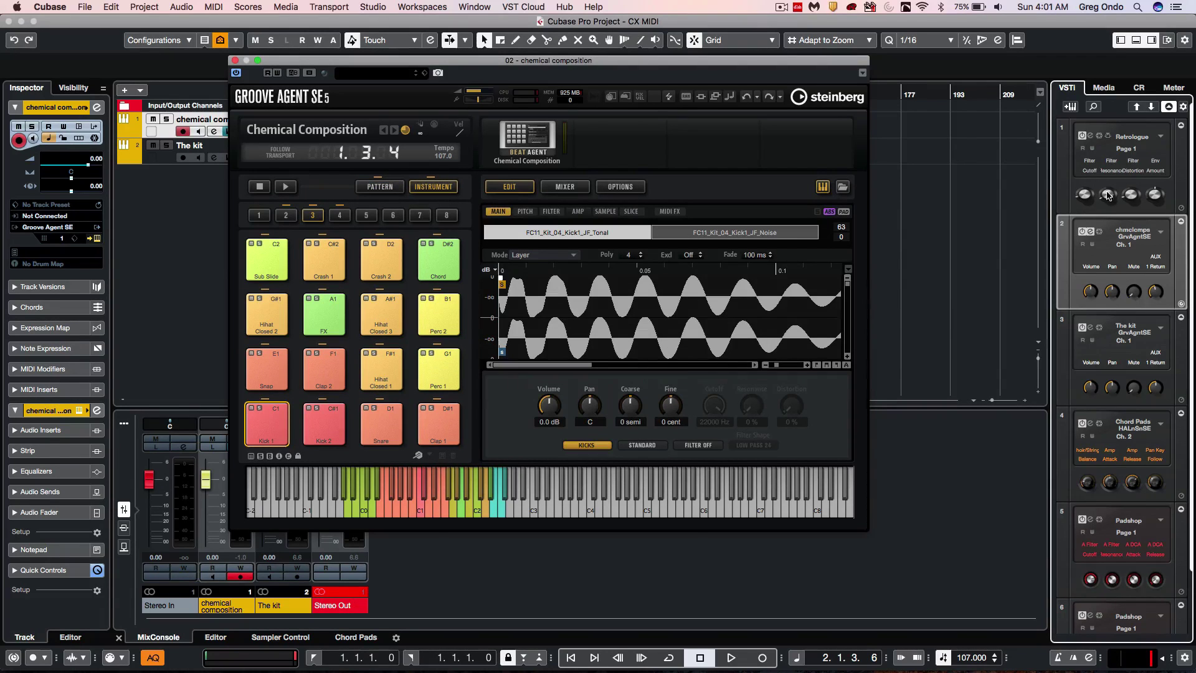
Filter the kit browser to the Laser Beams library.
click(843, 188)
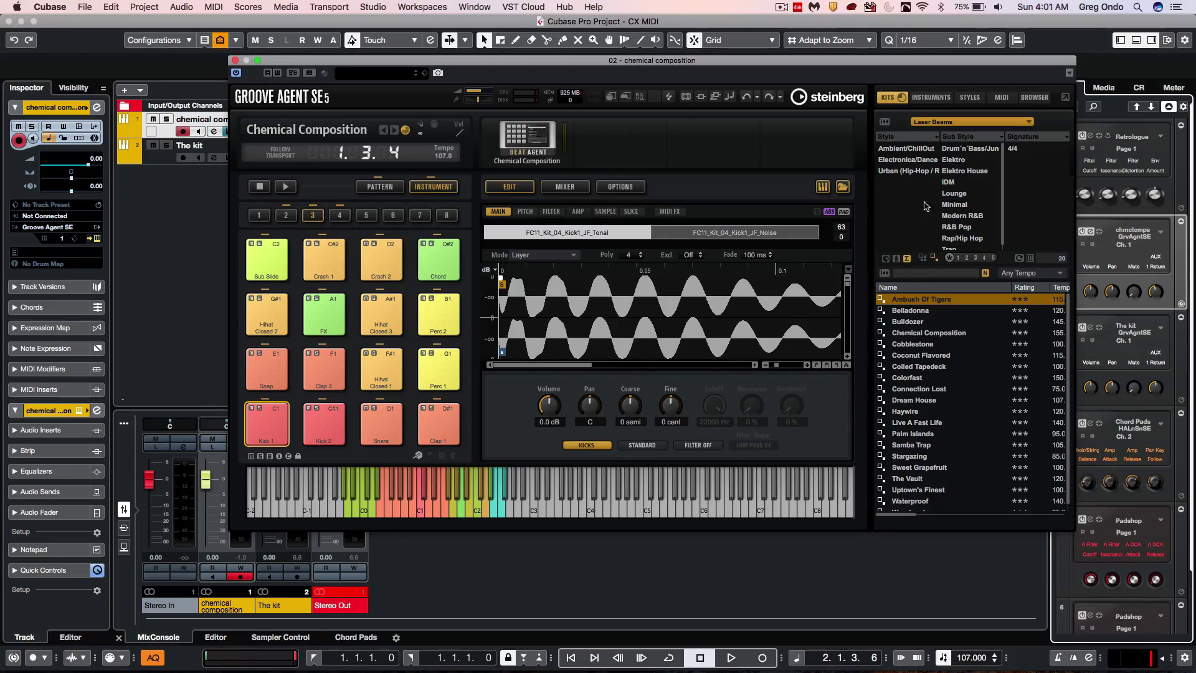
click(957, 123)
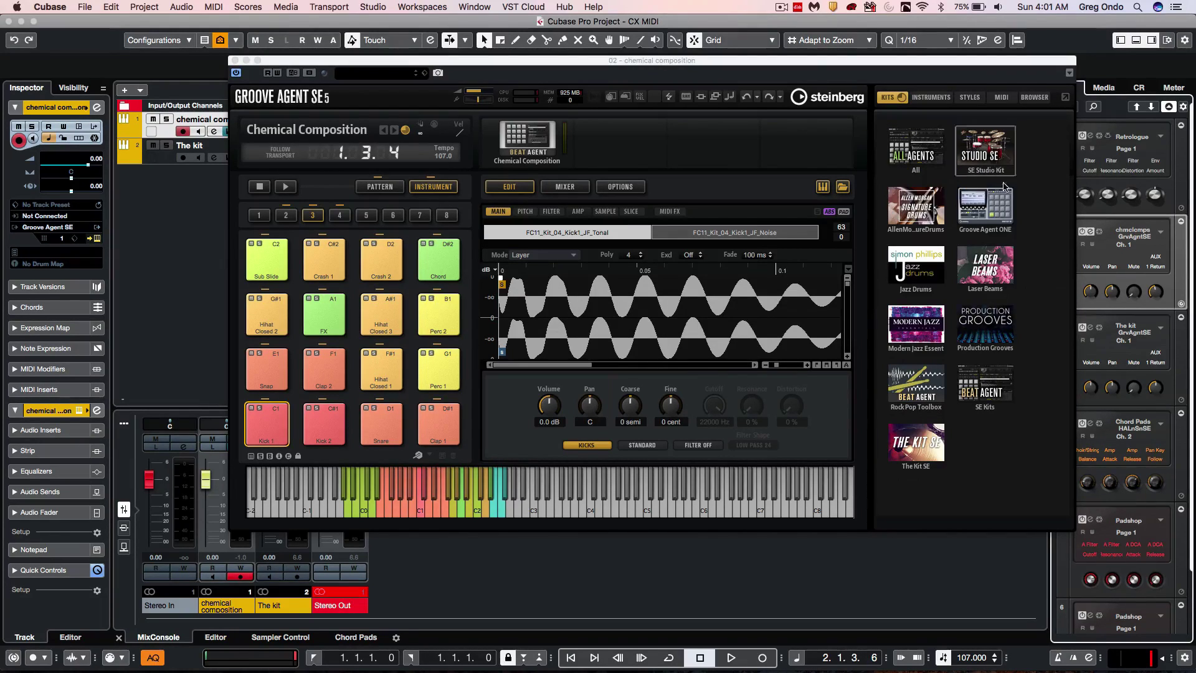
click(991, 275)
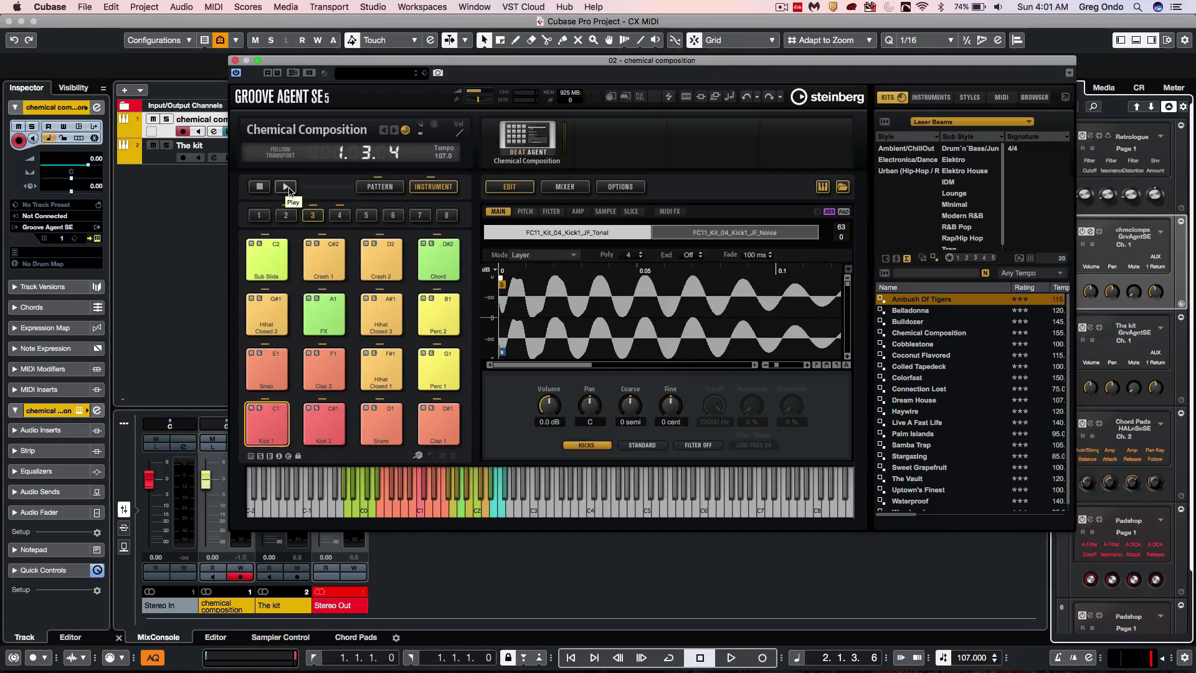
Start the Groove Agent pattern, check the kick's Pitch and Amp settings, then show pattern pads.
click(288, 190)
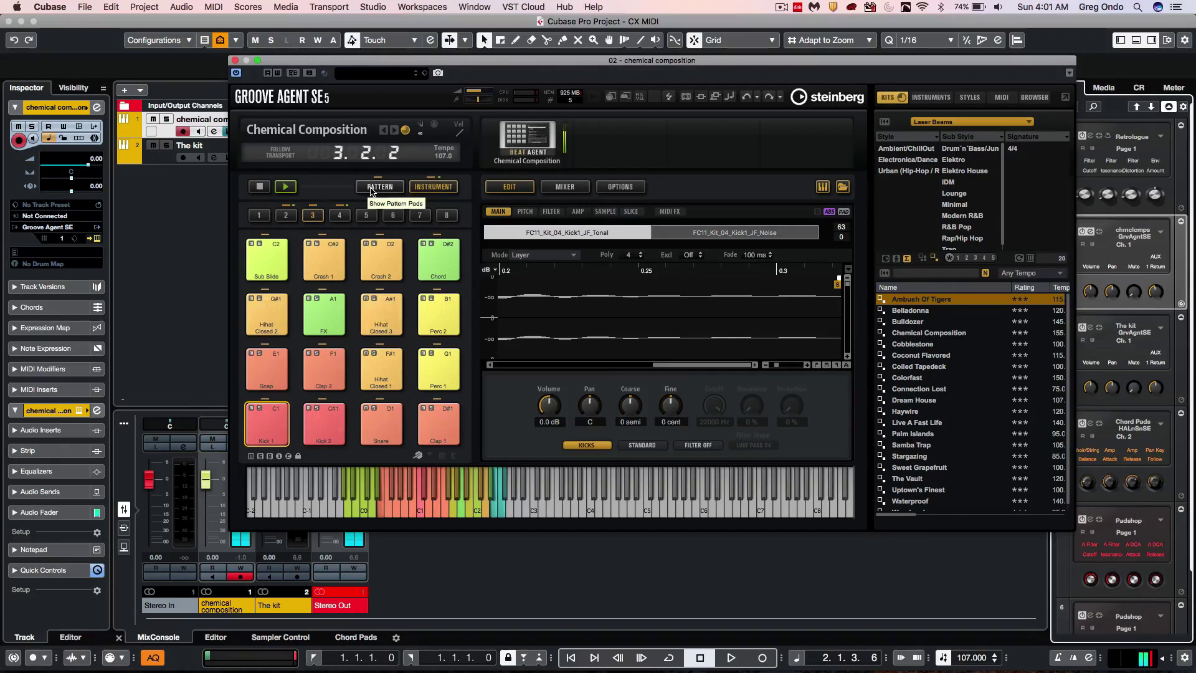
click(526, 211)
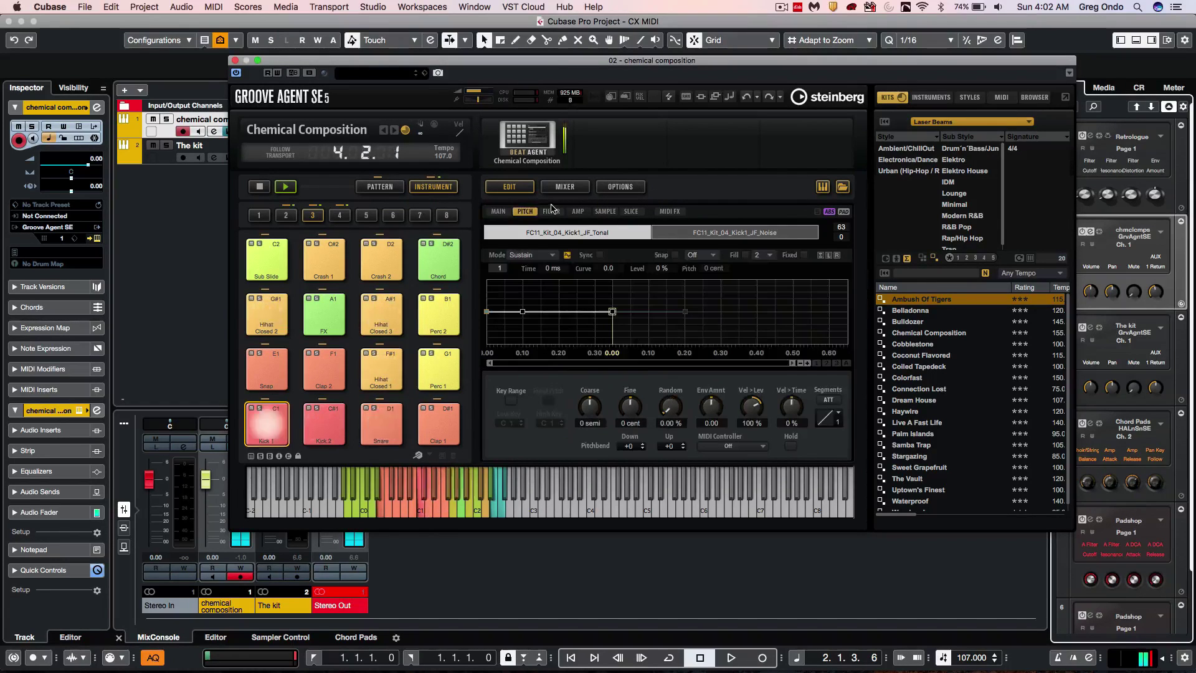
click(578, 211)
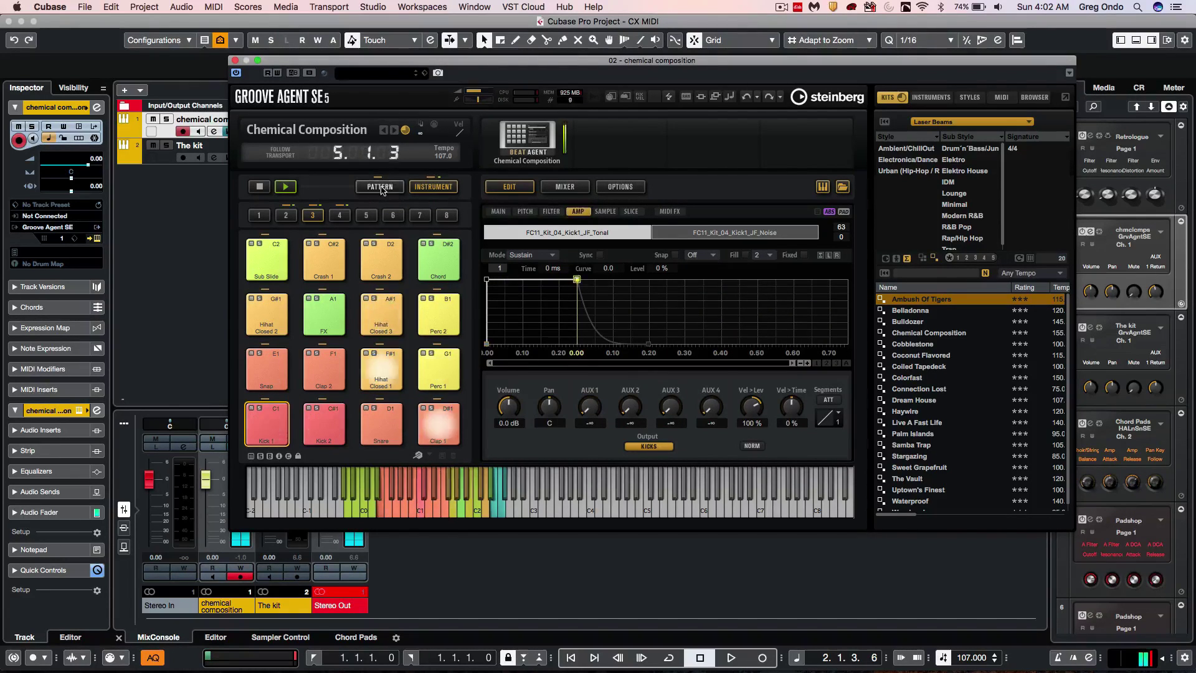
click(517, 158)
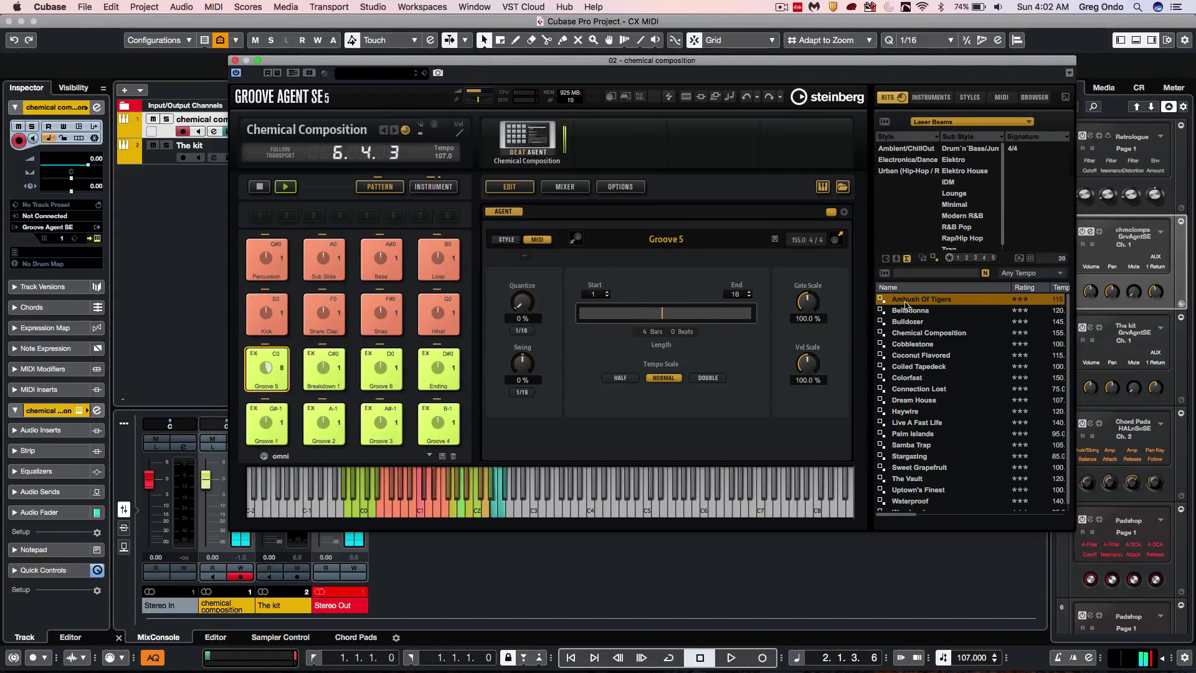
Stop the Groove Agent pattern and load the Ambush Of Tigers kit.
key(space)
click(266, 188)
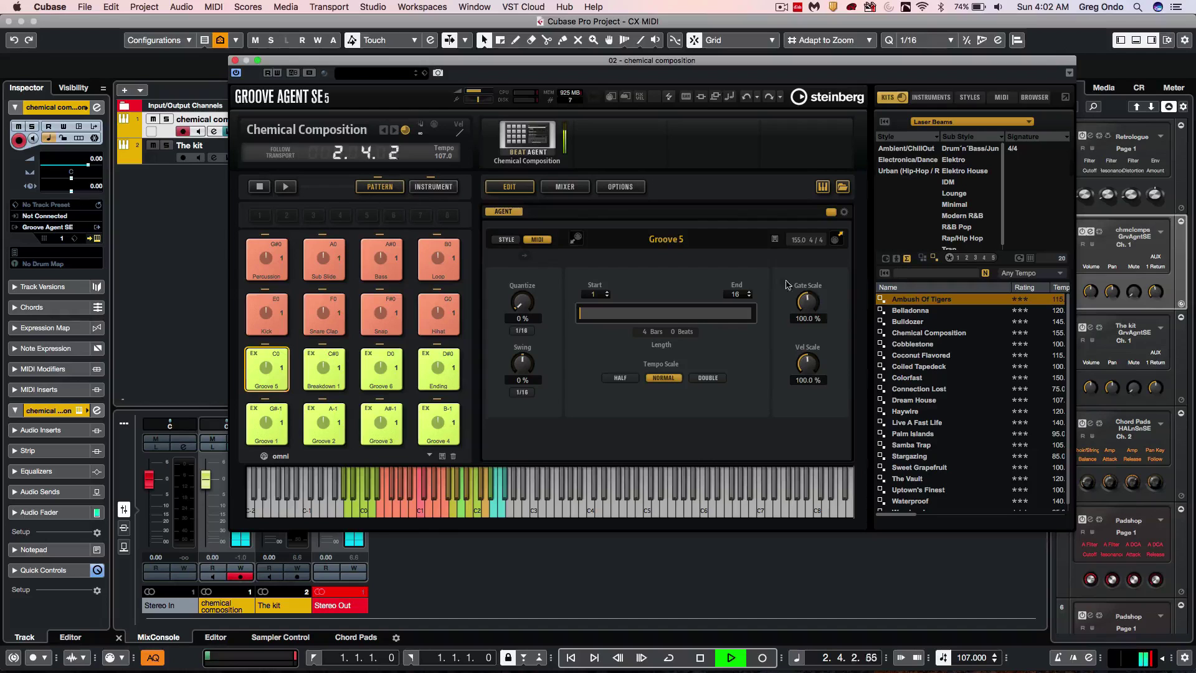
double_click(912, 300)
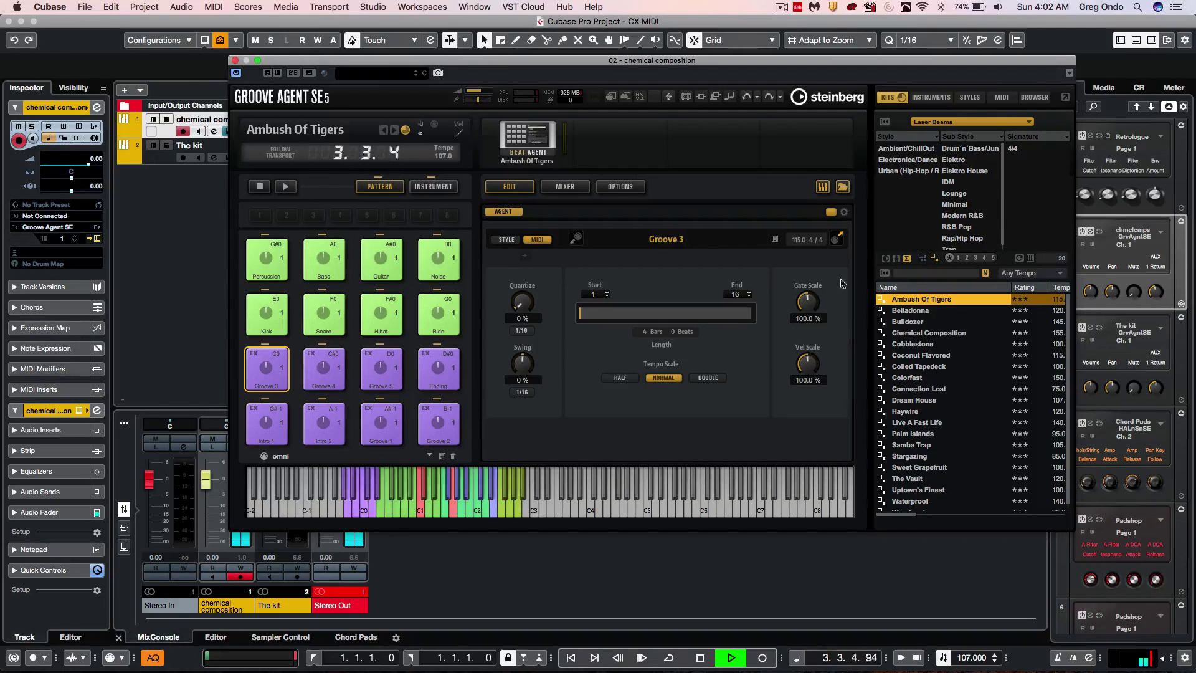
Play Groove 4, then Groove 3, finishing on the Groove 5 pattern.
click(323, 370)
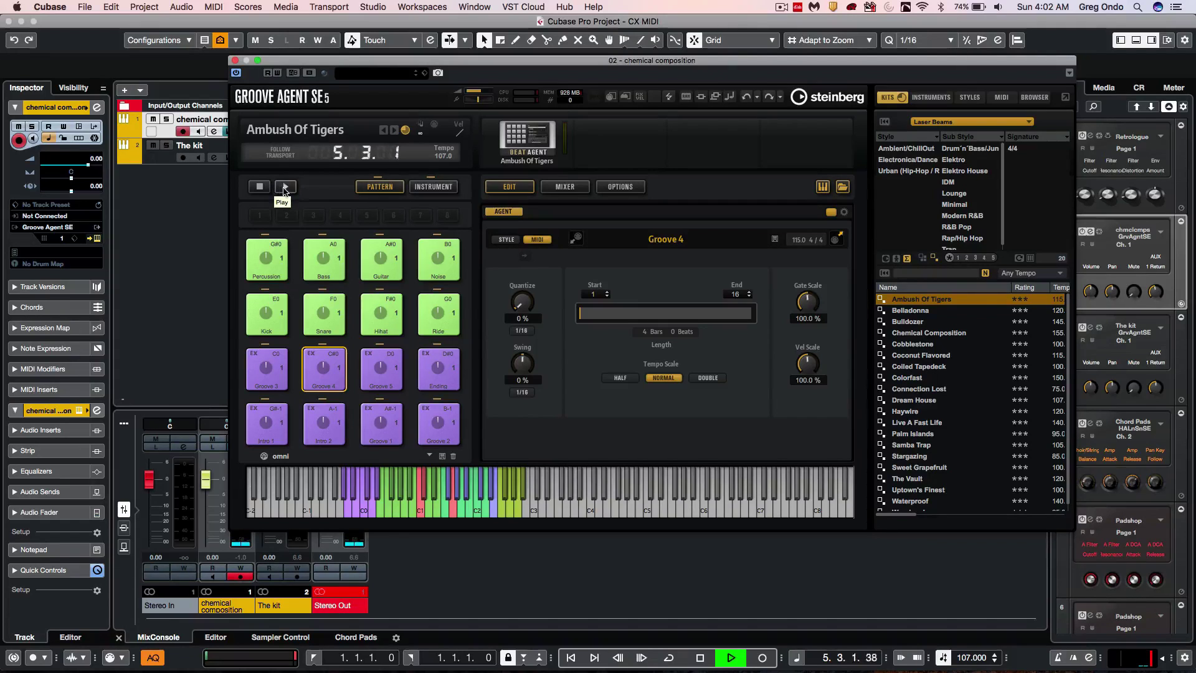
click(285, 187)
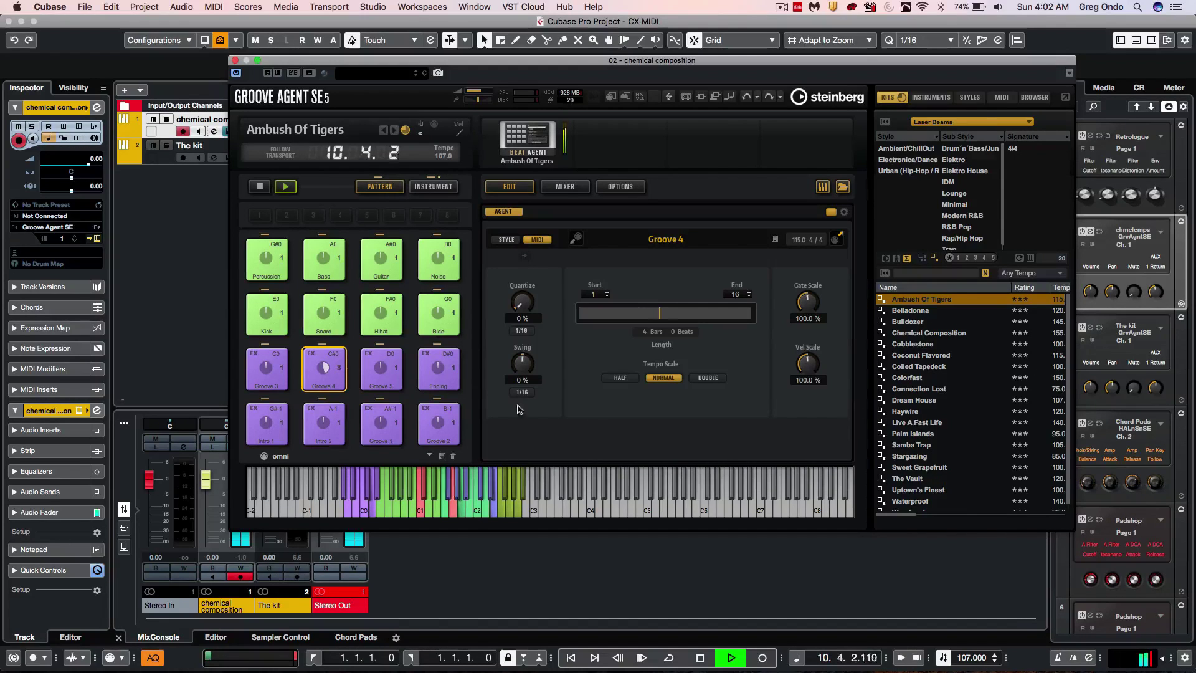
click(262, 368)
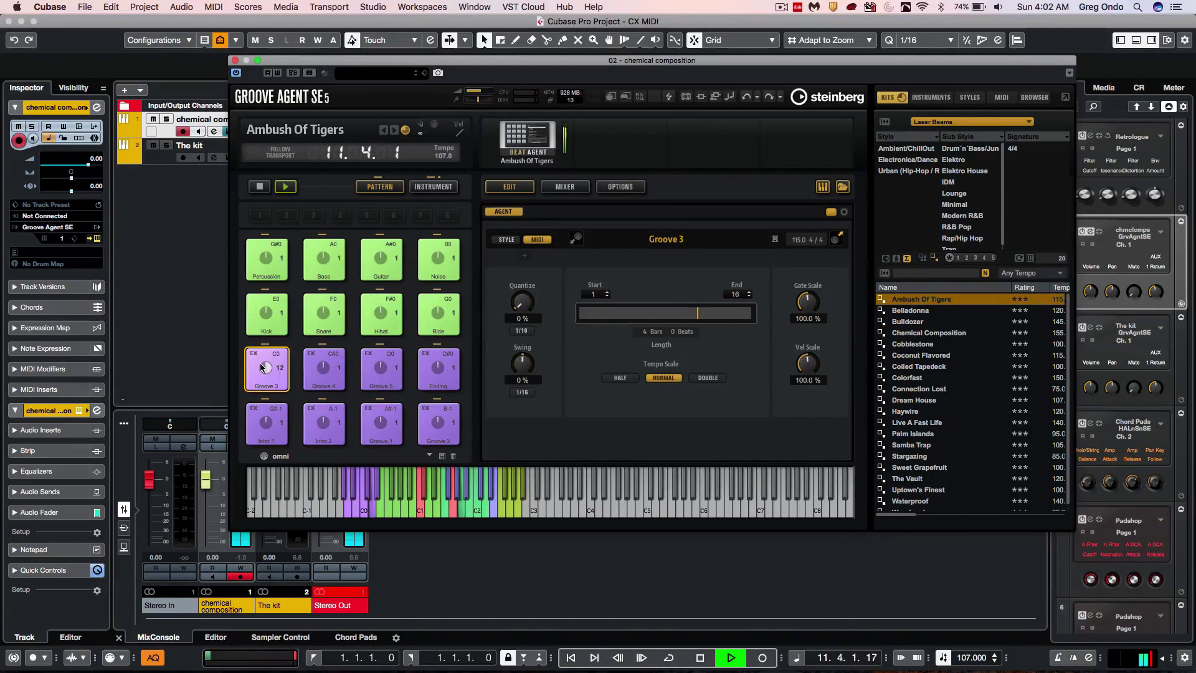
click(381, 367)
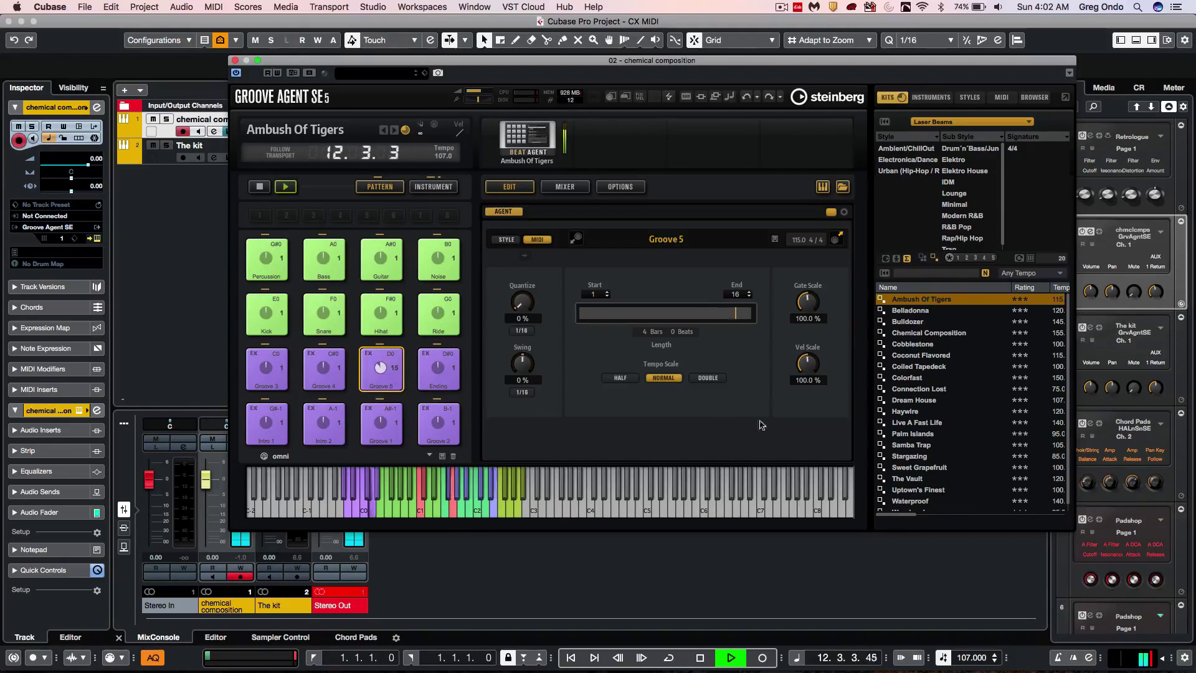
Load the Haywire kit and restart its playback on the Groove 4 pattern.
click(907, 412)
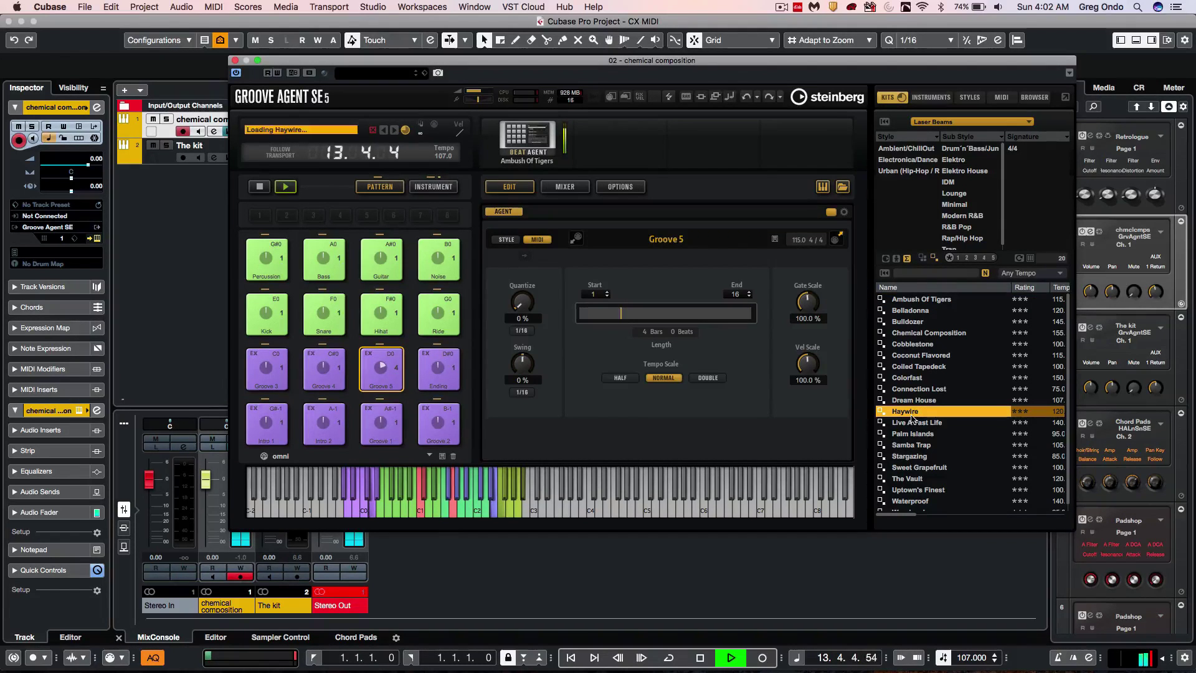
click(258, 188)
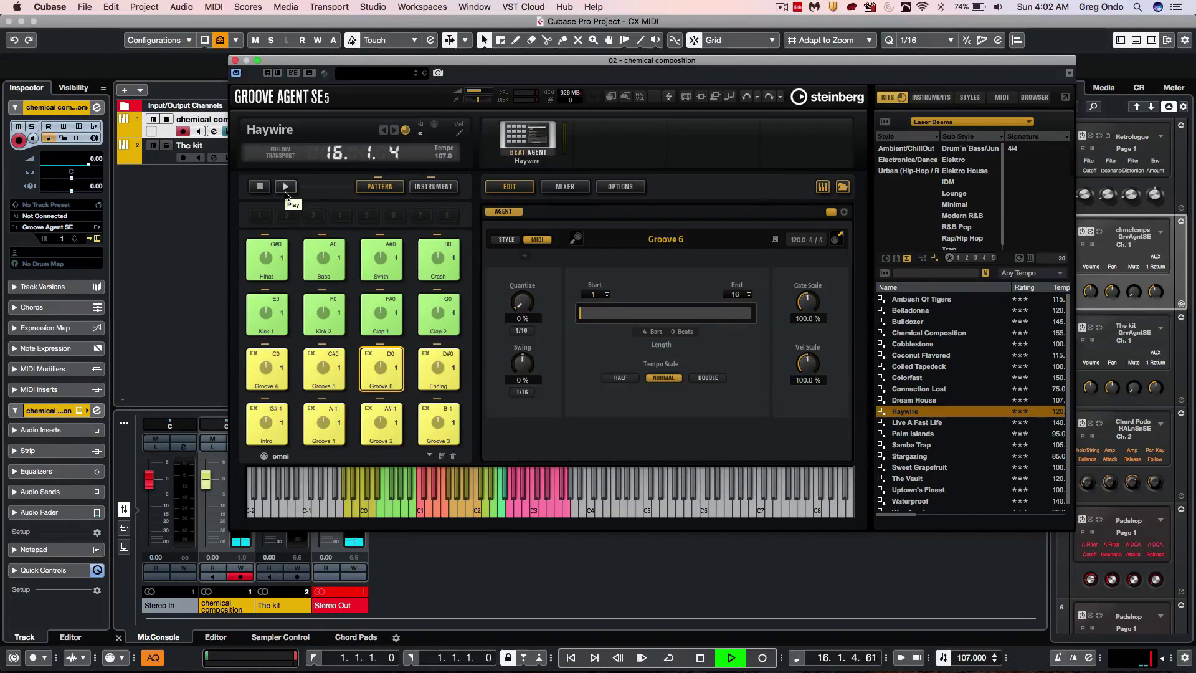
click(286, 187)
click(268, 355)
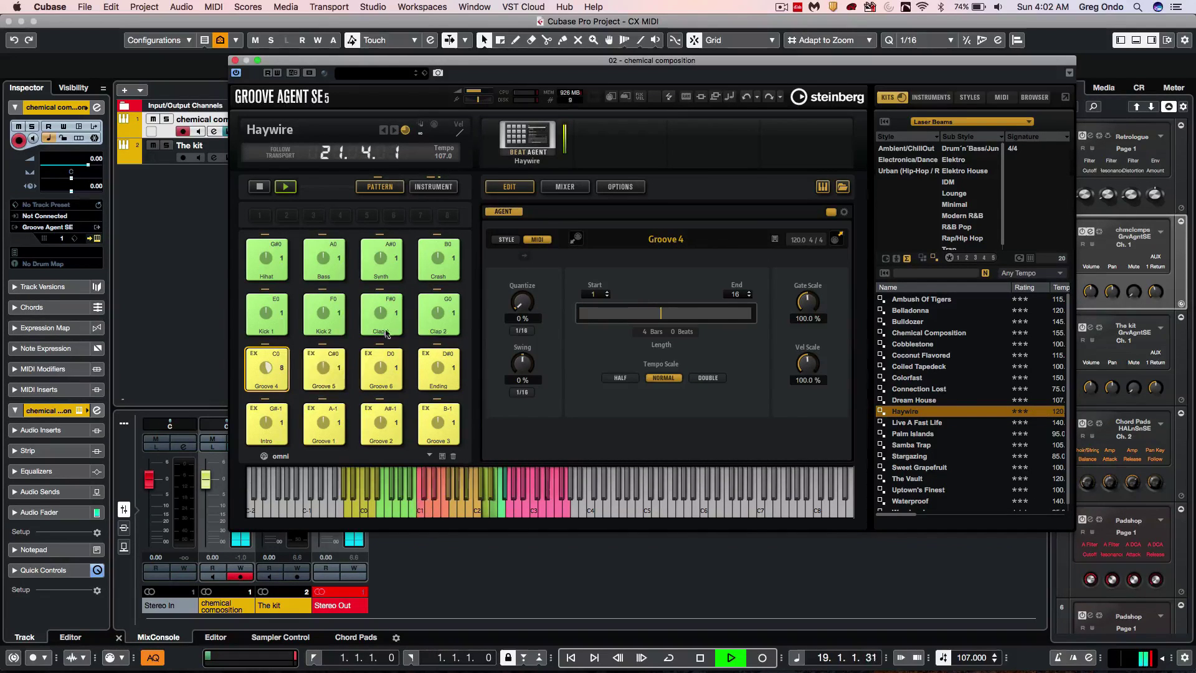
Show the Haywire kit's mixer channels, then return to the instrument pads.
click(564, 187)
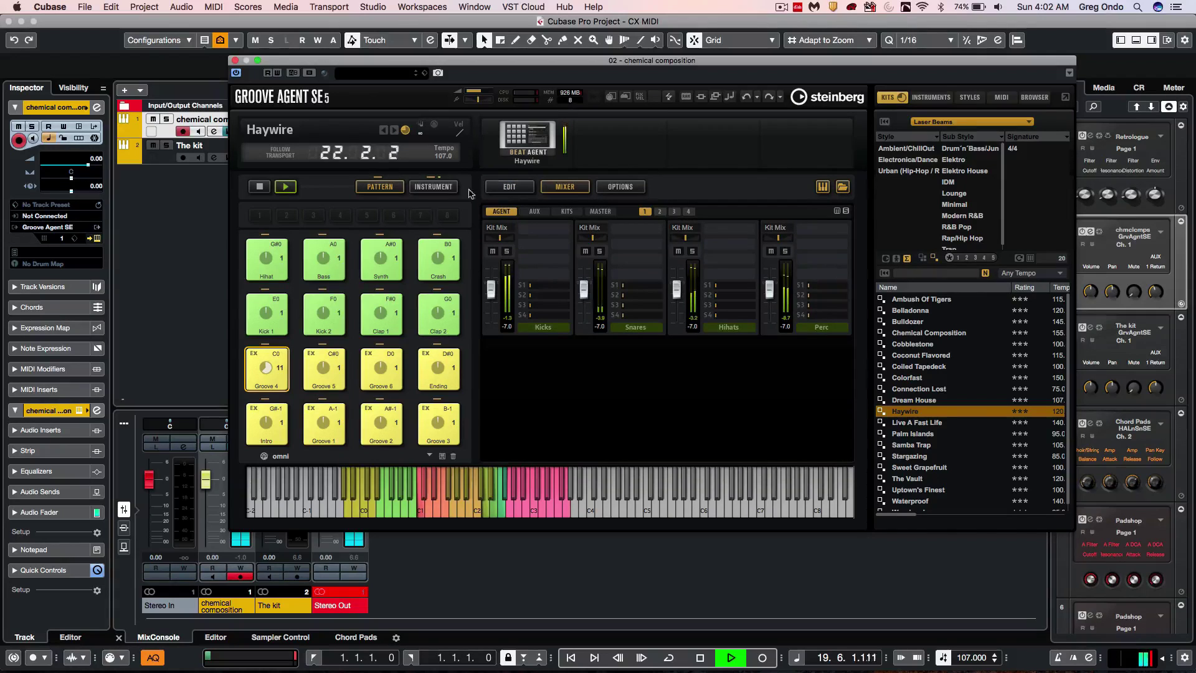
click(435, 187)
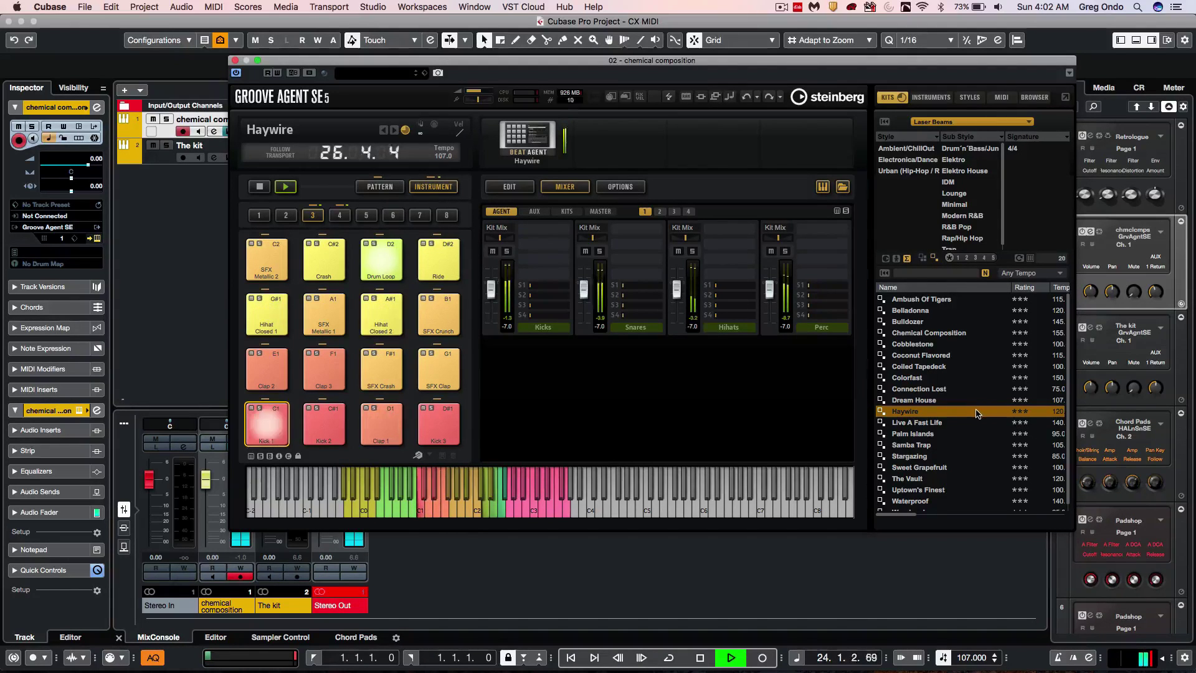
scroll(975, 413, down, 1)
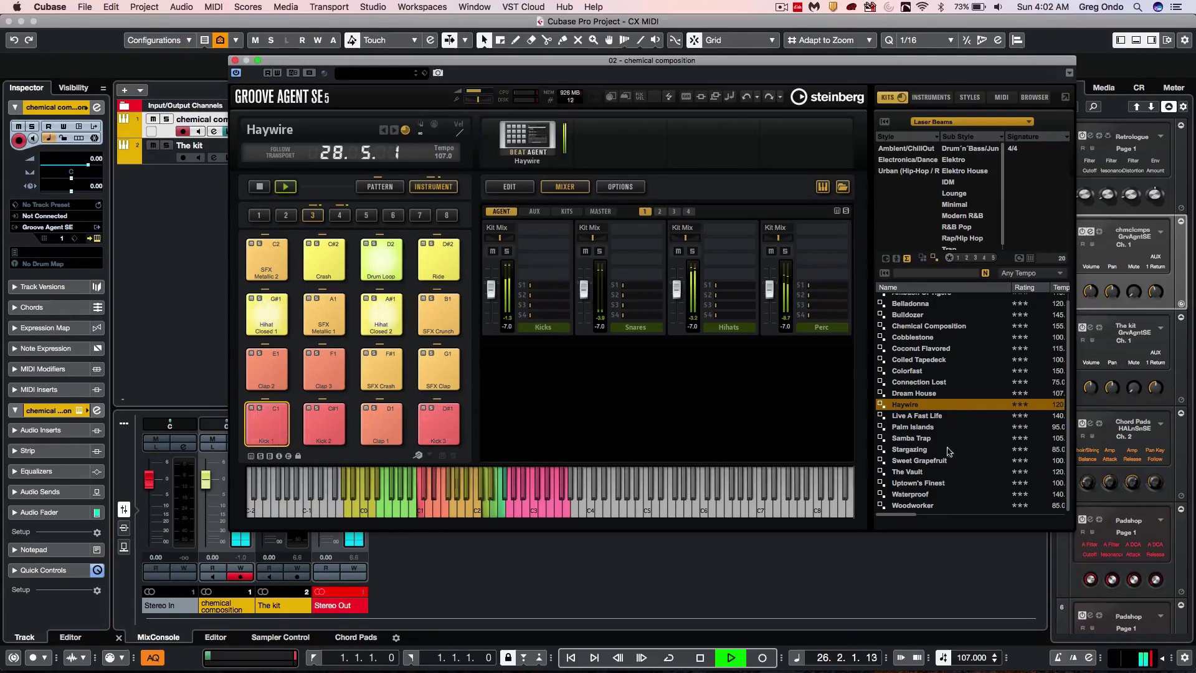
Load Sweet Grapefruit from the Kits list and halt its internal pattern.
click(936, 462)
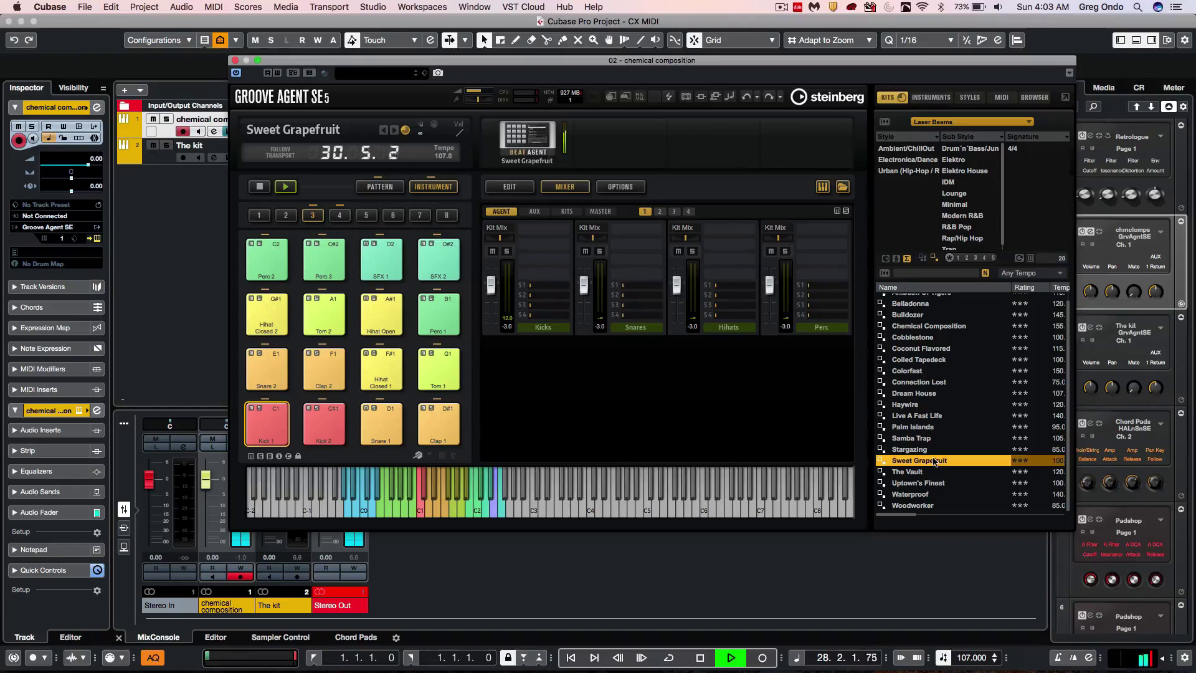
click(259, 193)
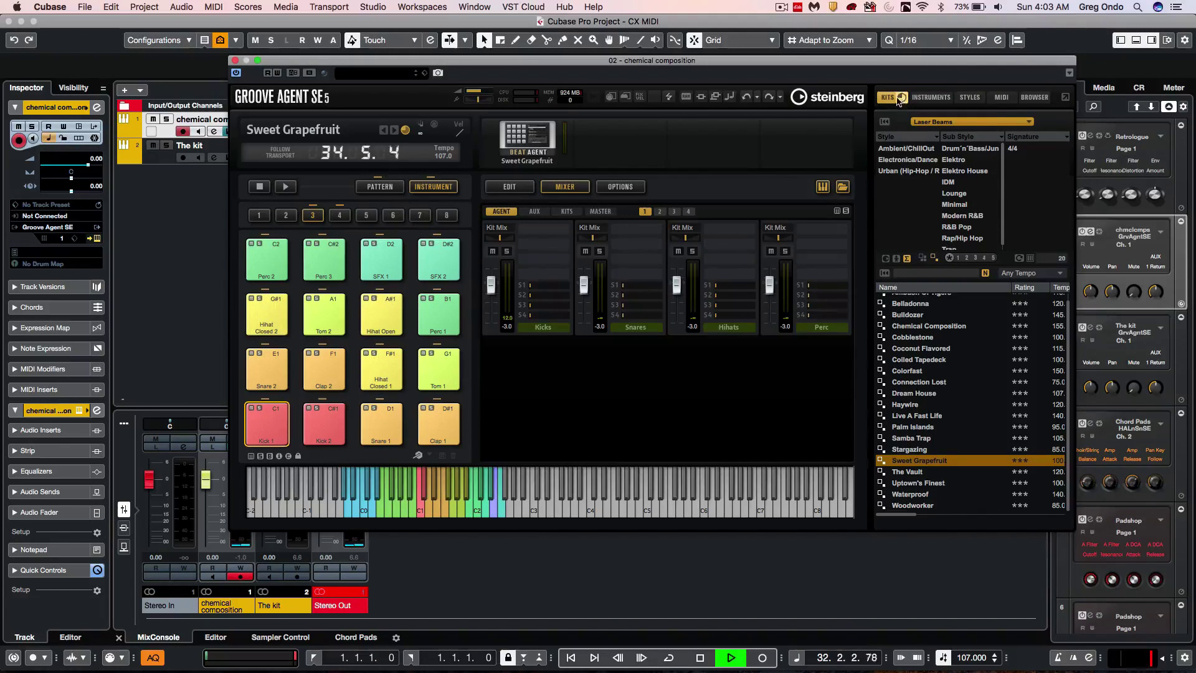
Browse the Instruments, Styles, Browser and MIDI lists.
click(928, 99)
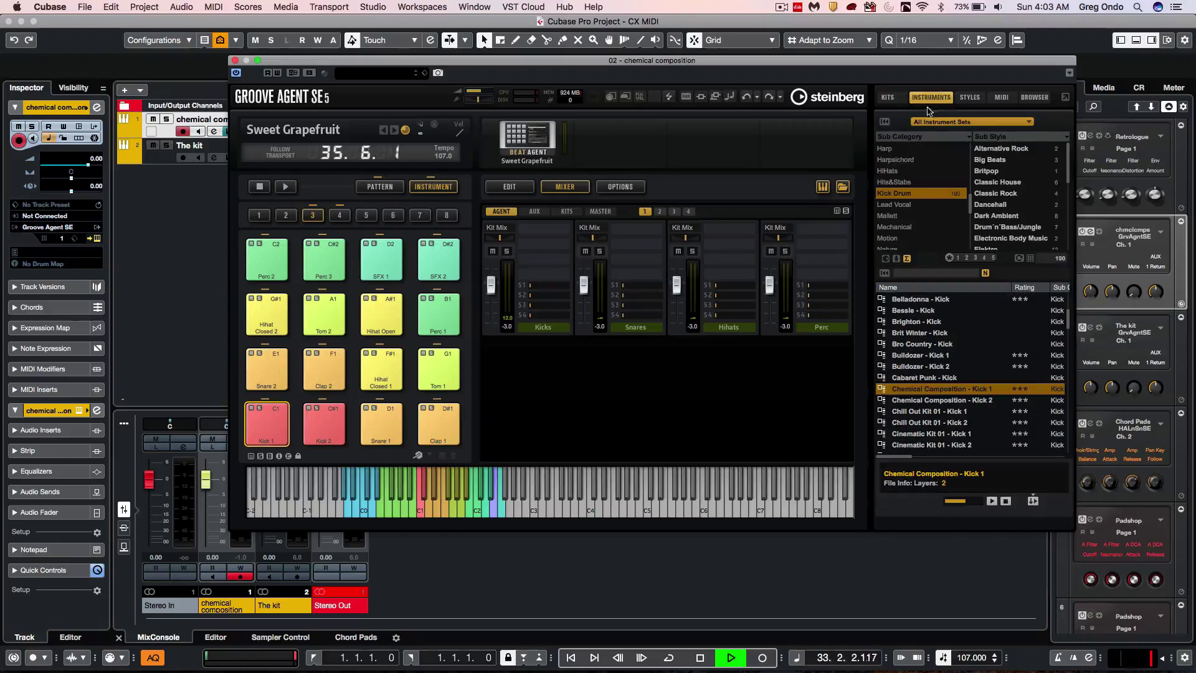
click(972, 99)
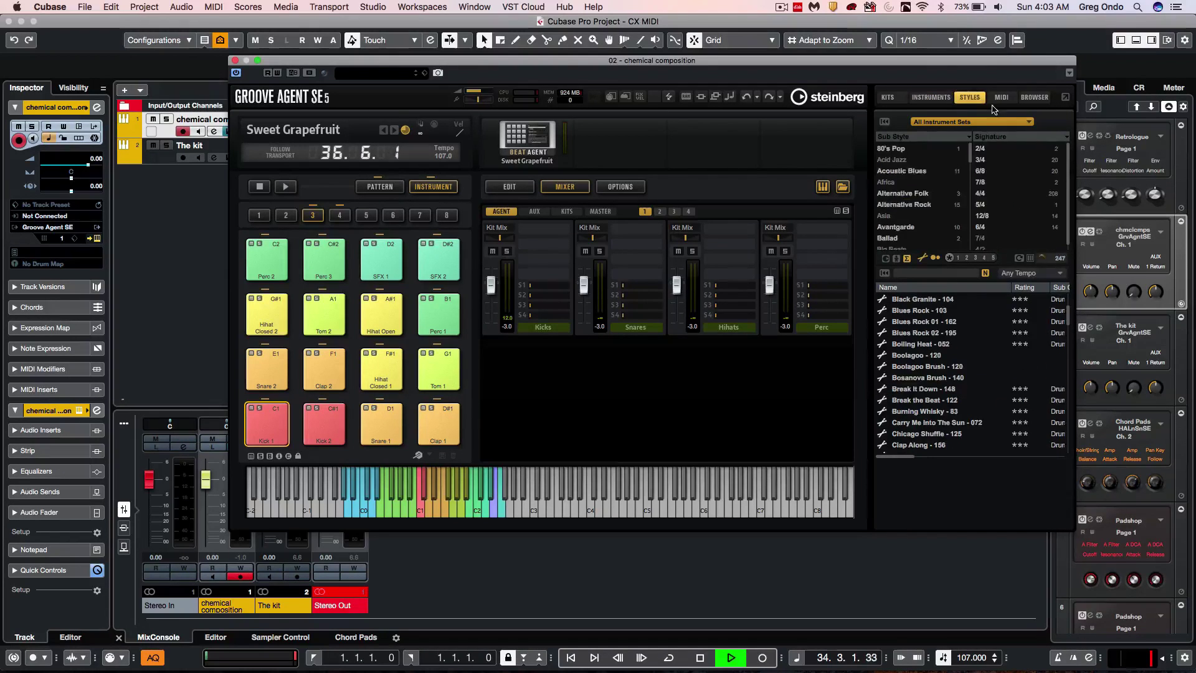
click(1034, 97)
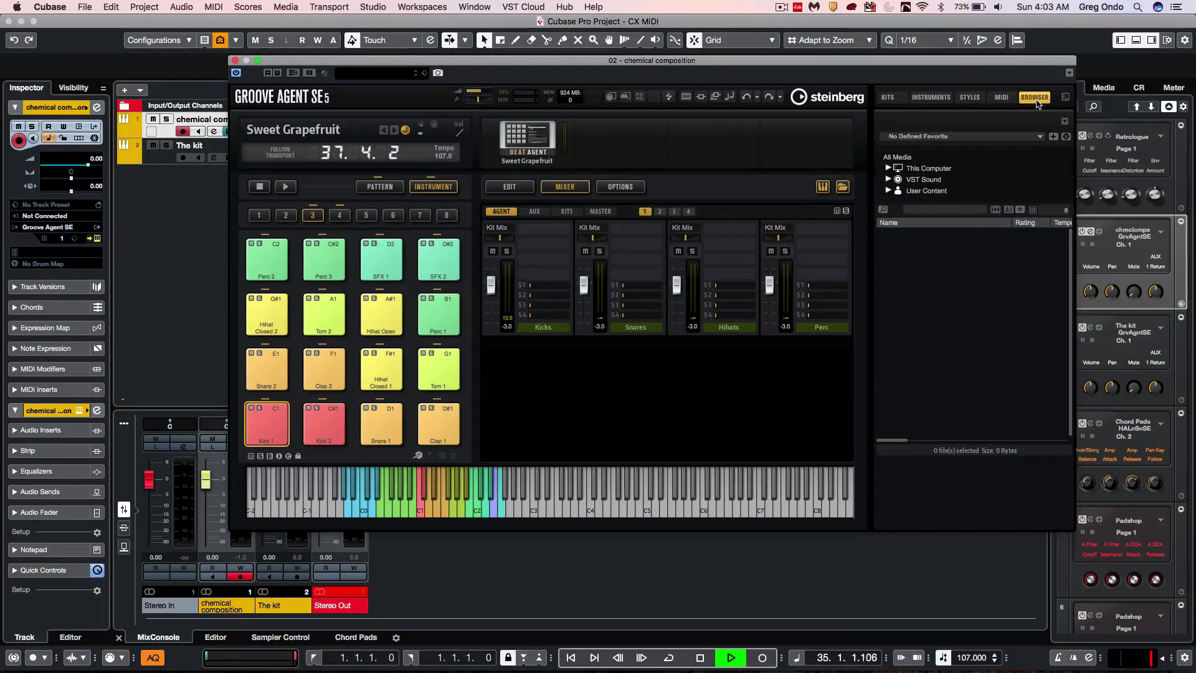
click(1003, 98)
click(970, 98)
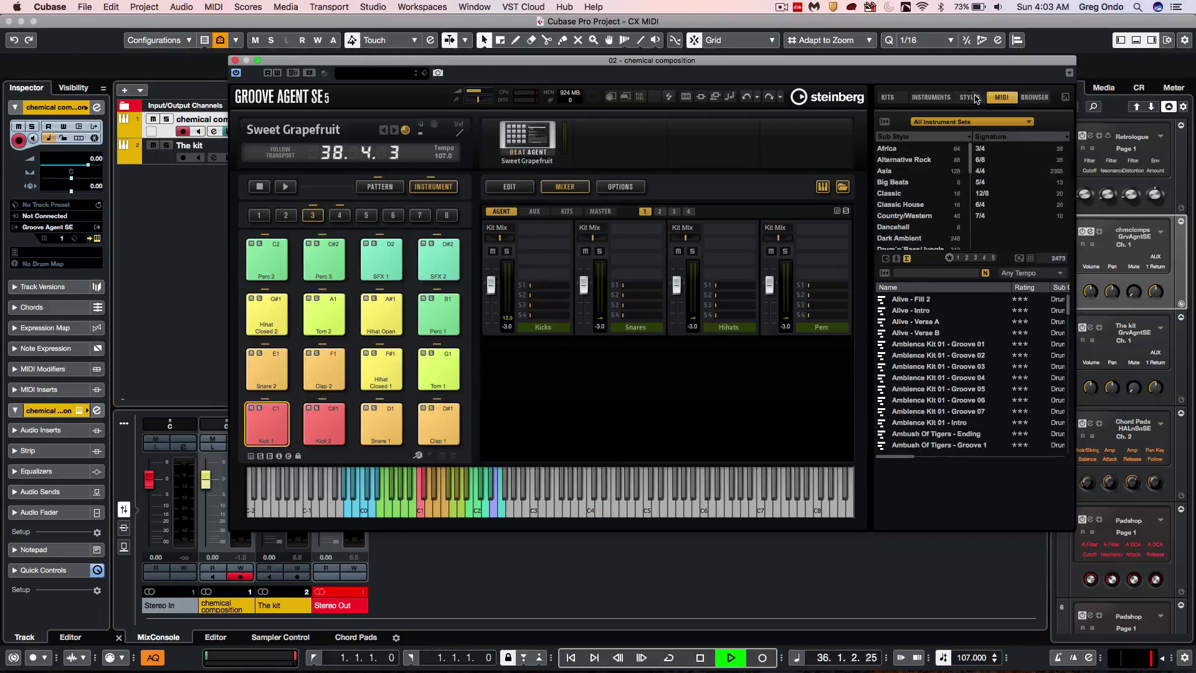
Return to the Instruments list and show the pattern pads with Build Up chosen.
click(932, 98)
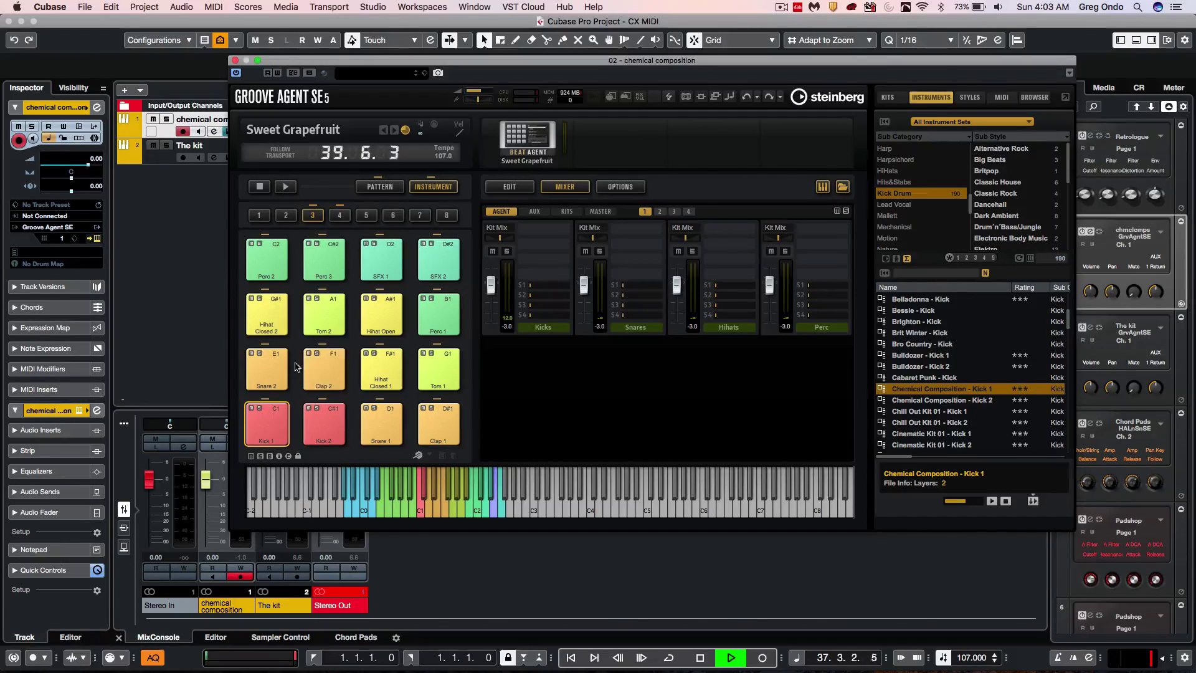
click(379, 189)
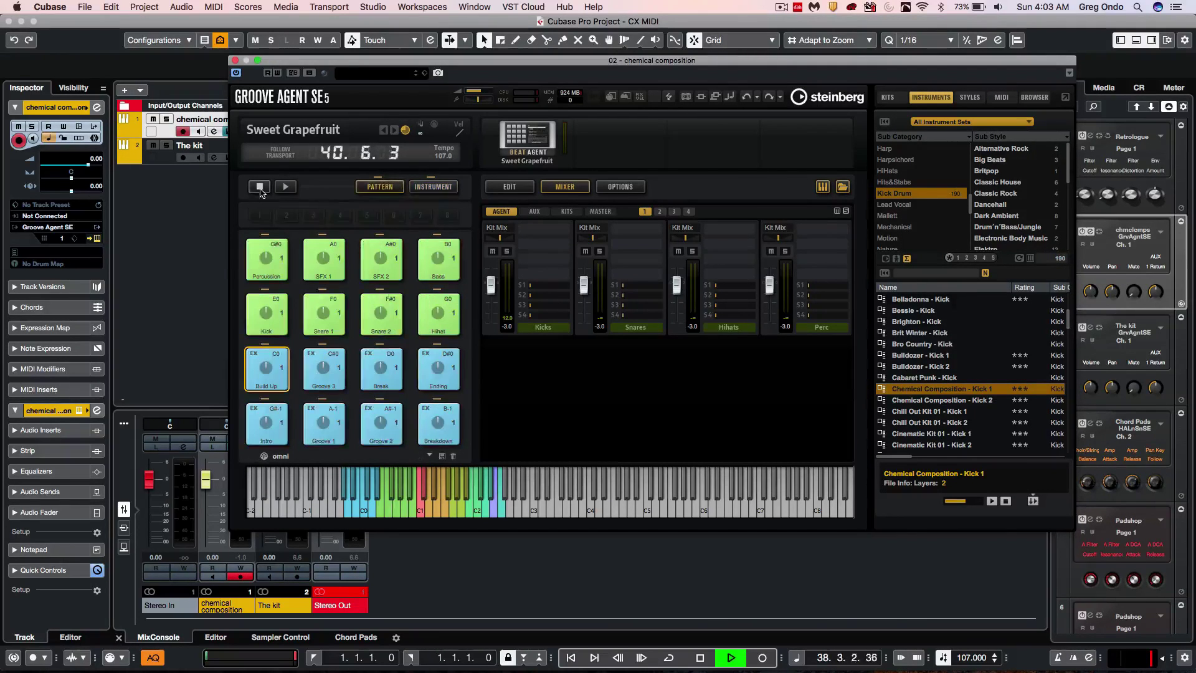
click(267, 374)
Play the pattern and audition Ambient Kit 1 and Ambient Kit 2 kicks on the kick pad.
click(289, 190)
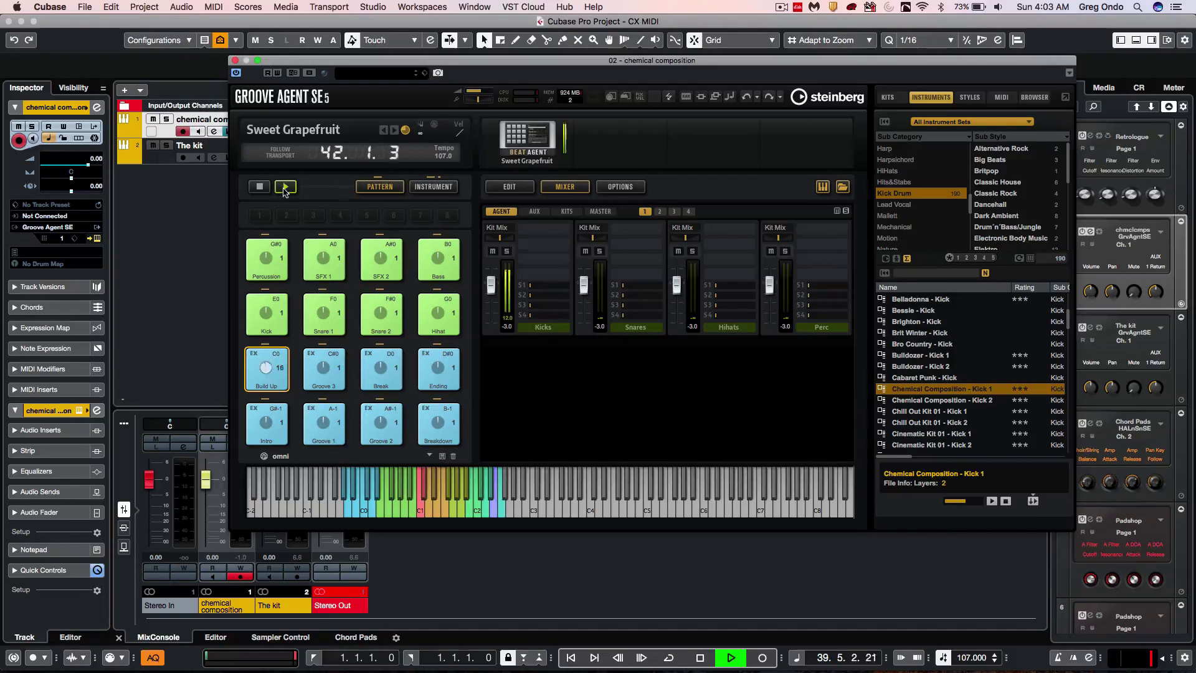
click(435, 187)
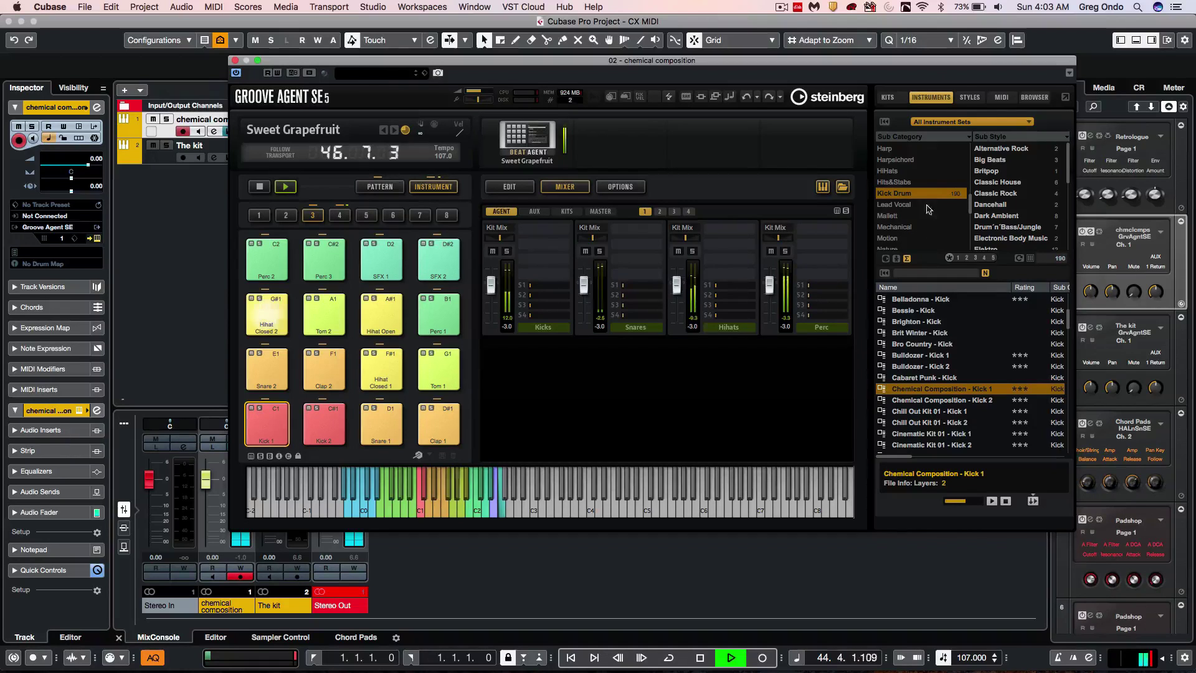
scroll(939, 360, up, 3)
click(925, 333)
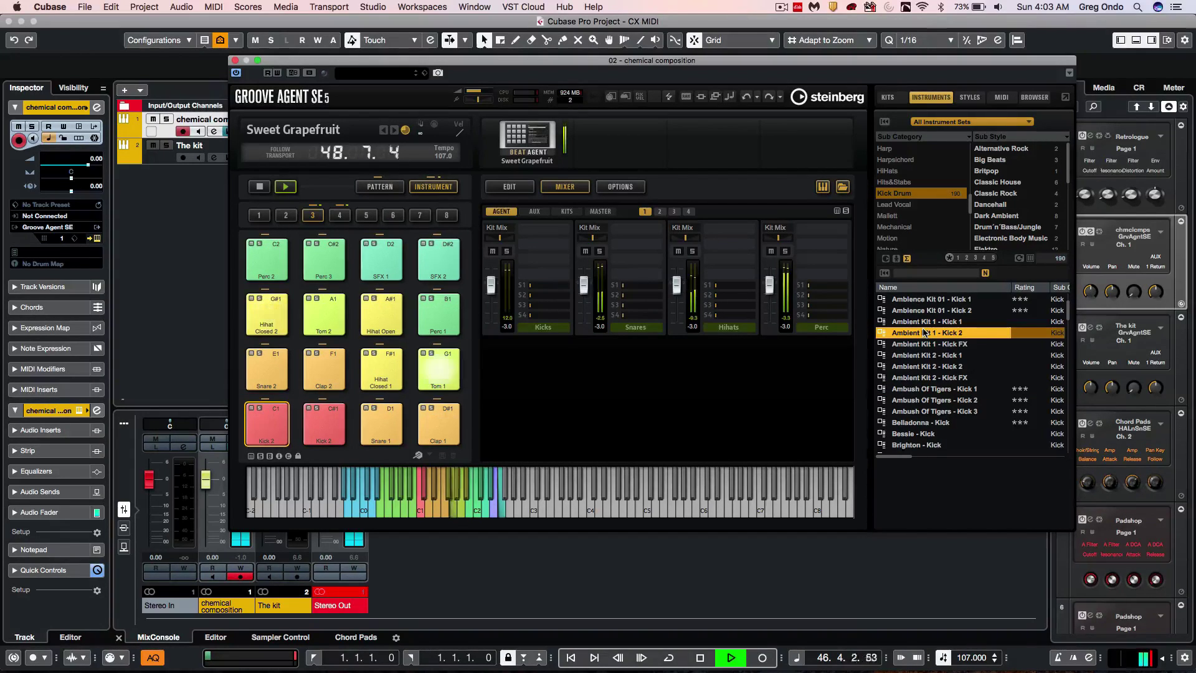
key(Down)
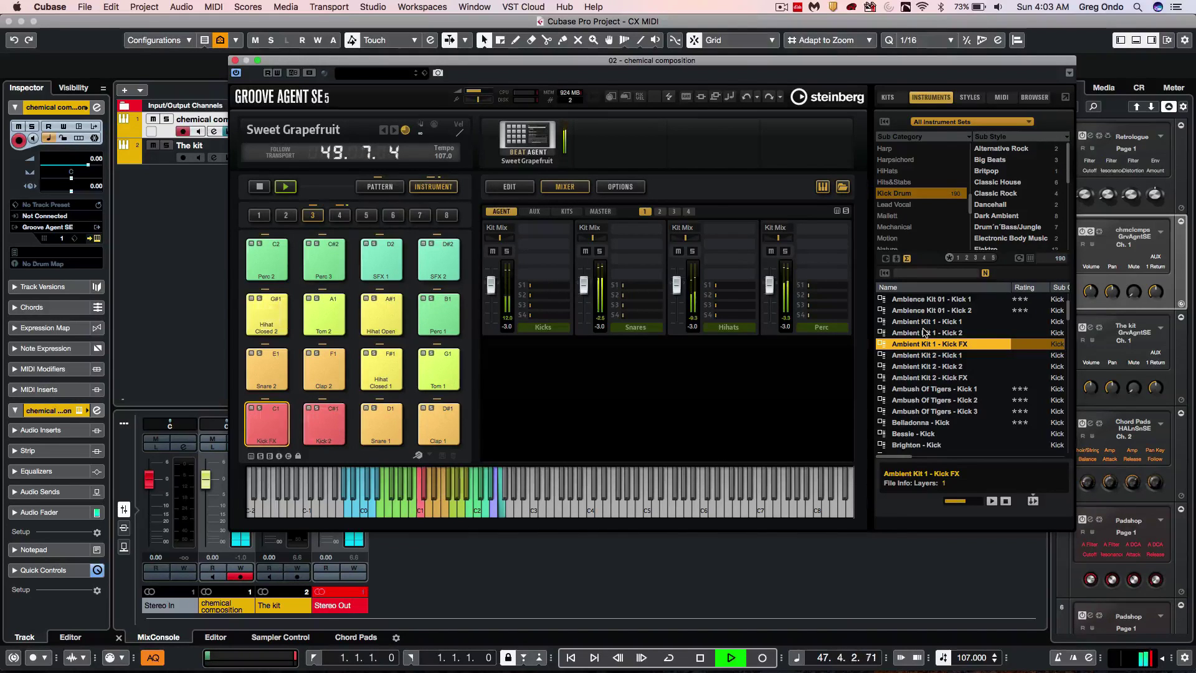
key(Down)
key(Down)
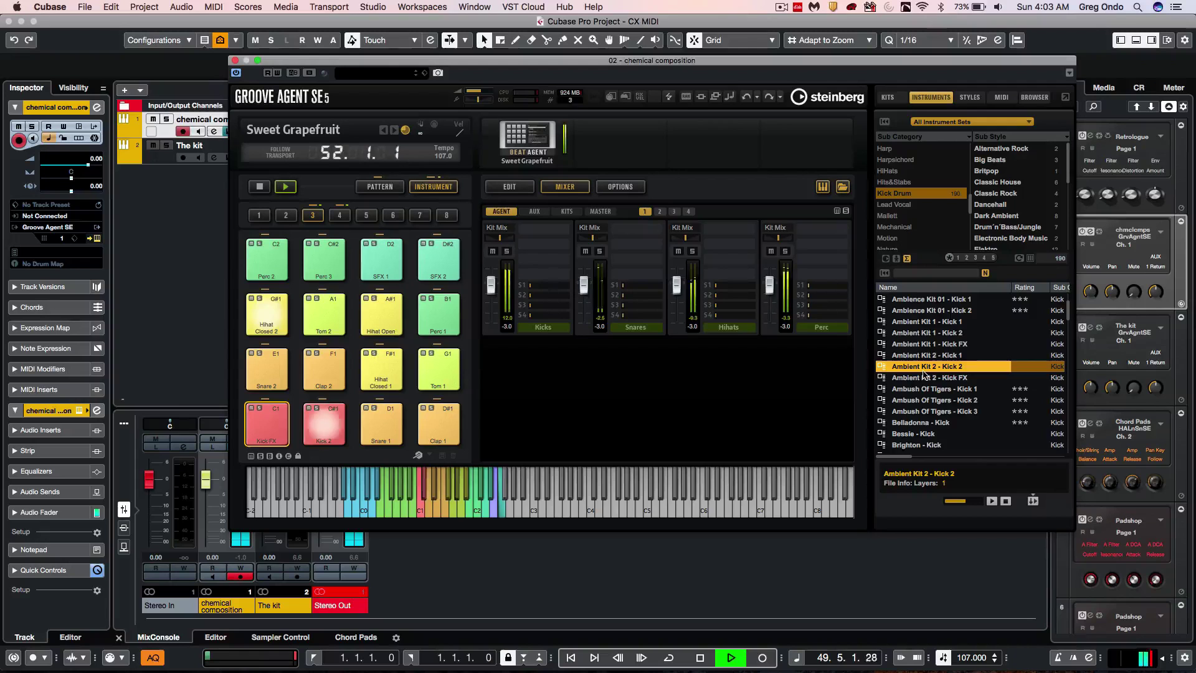
Try Ambush Of Tigers and Brighton kicks, settle on Cinematic Kit 01 - Kick 2, then stop.
click(910, 402)
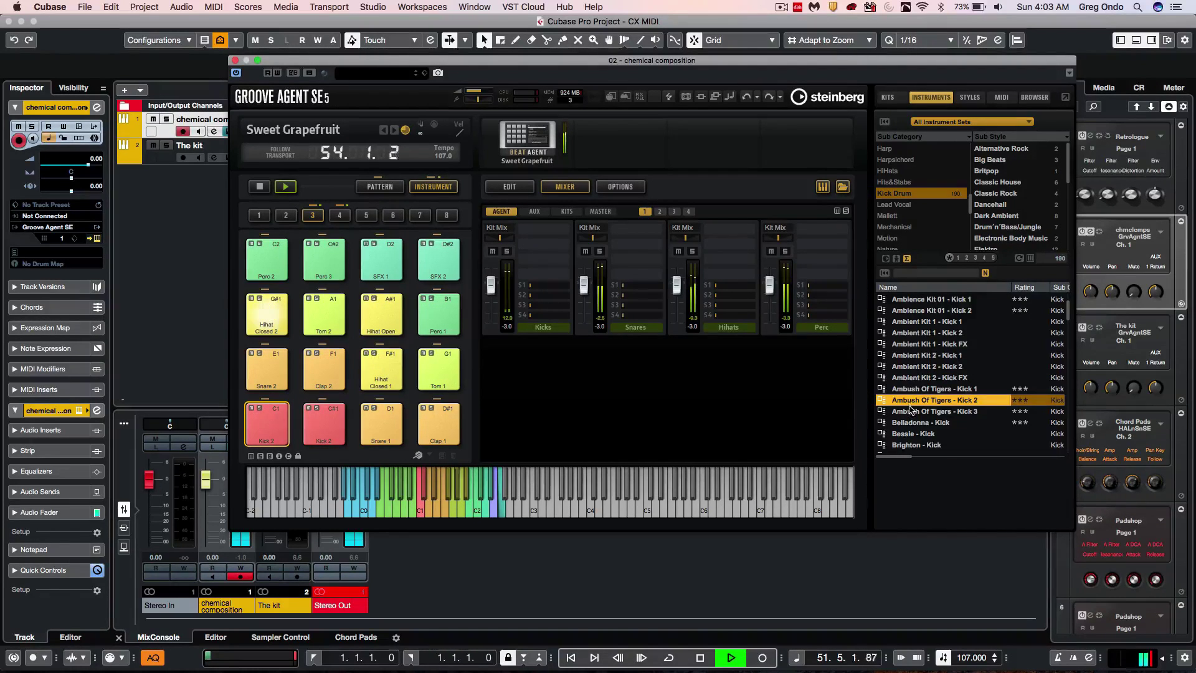
scroll(910, 410, down, 1)
click(910, 411)
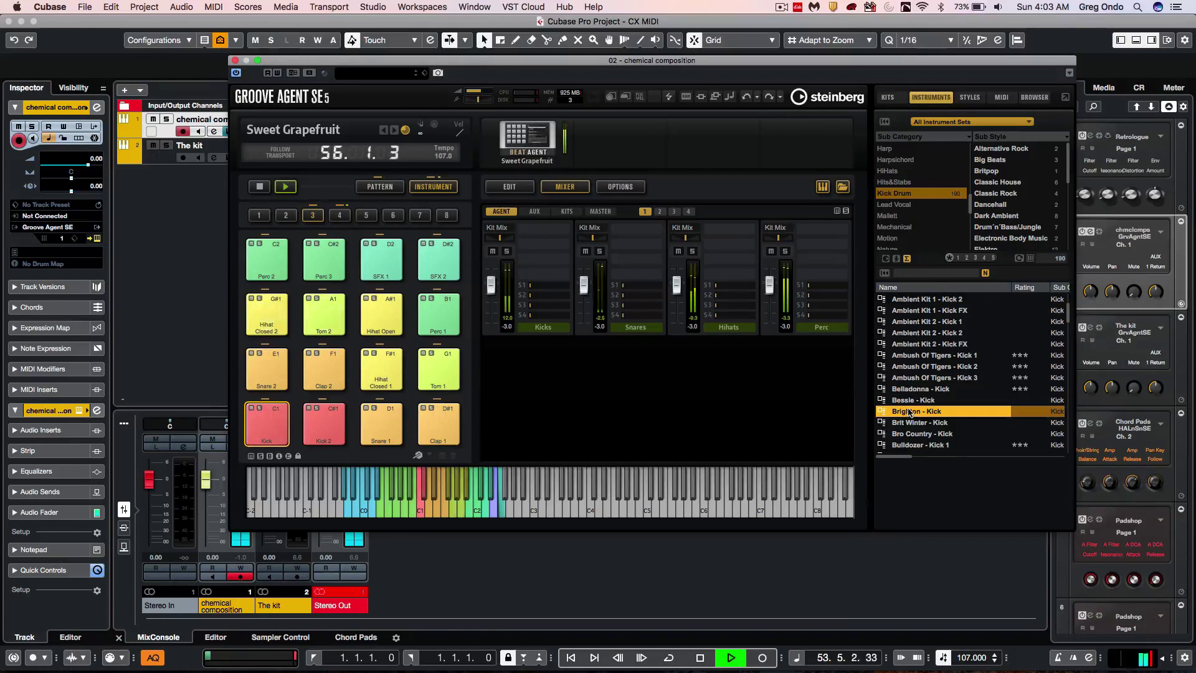
scroll(908, 412, down, 4)
click(908, 411)
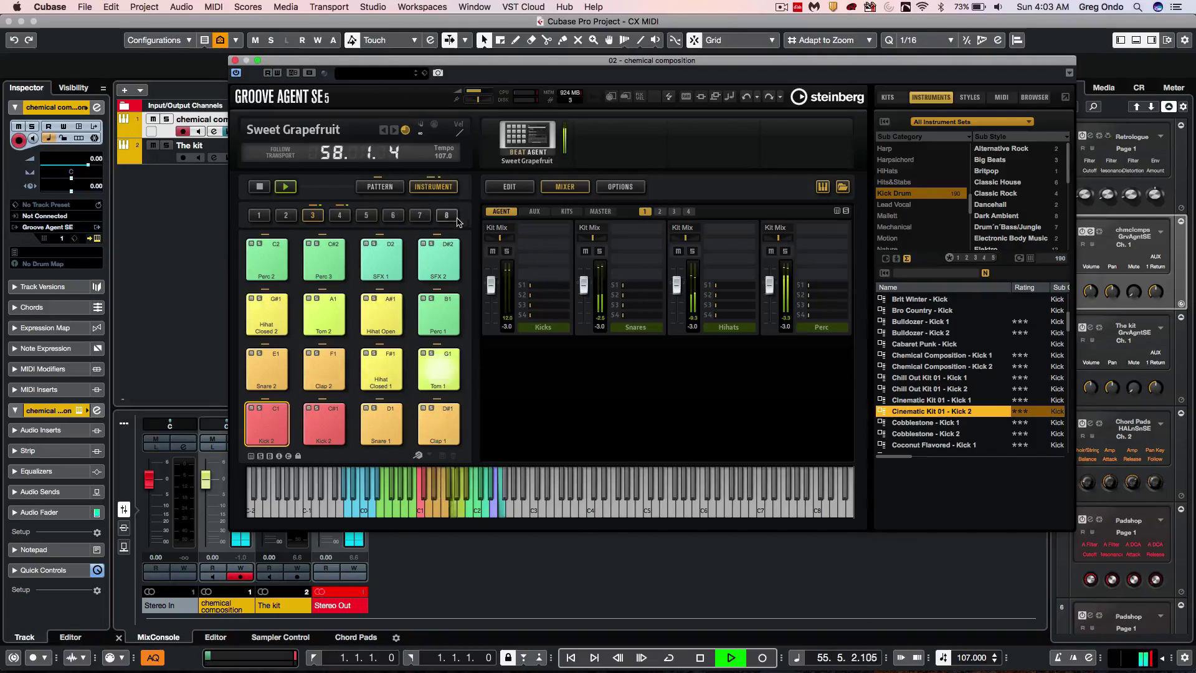
key(space)
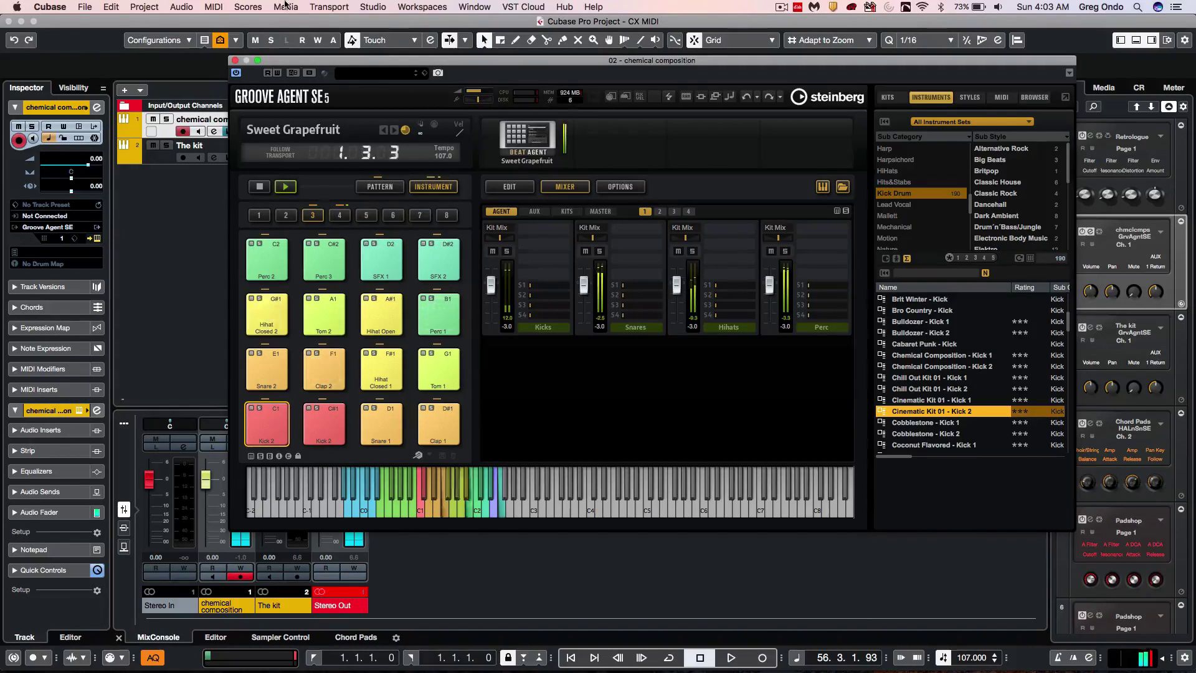
Stop the pattern, close Groove Agent, then reopen it from The kit track's Inspector.
click(232, 55)
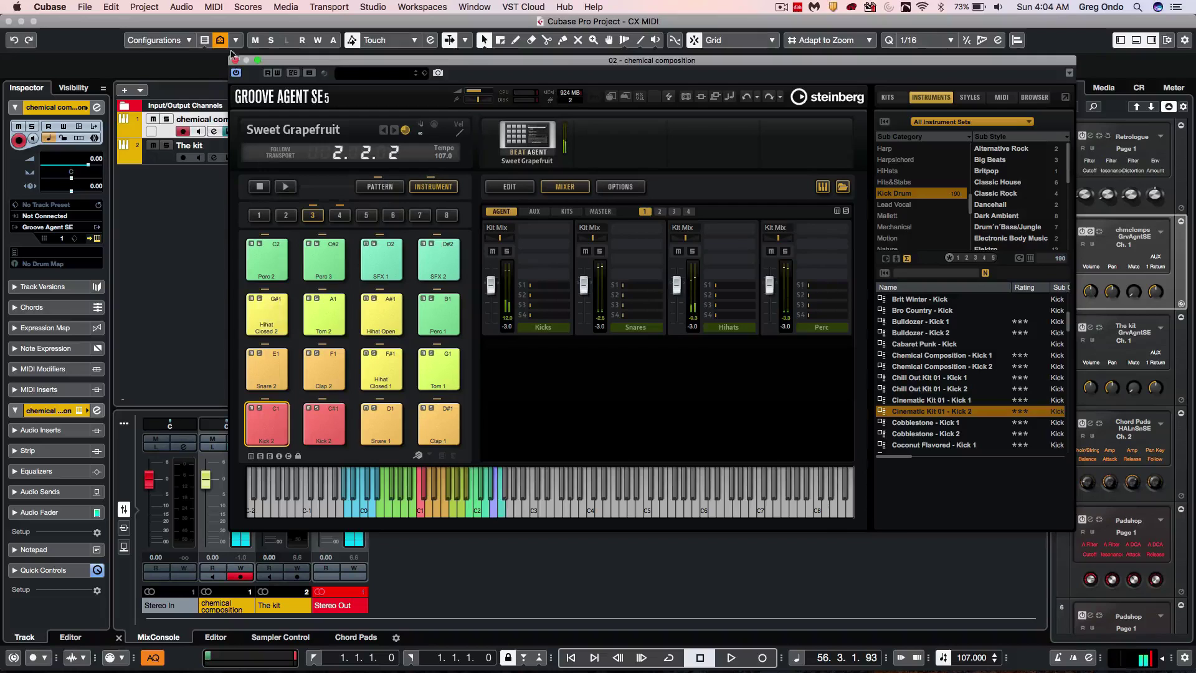
click(234, 60)
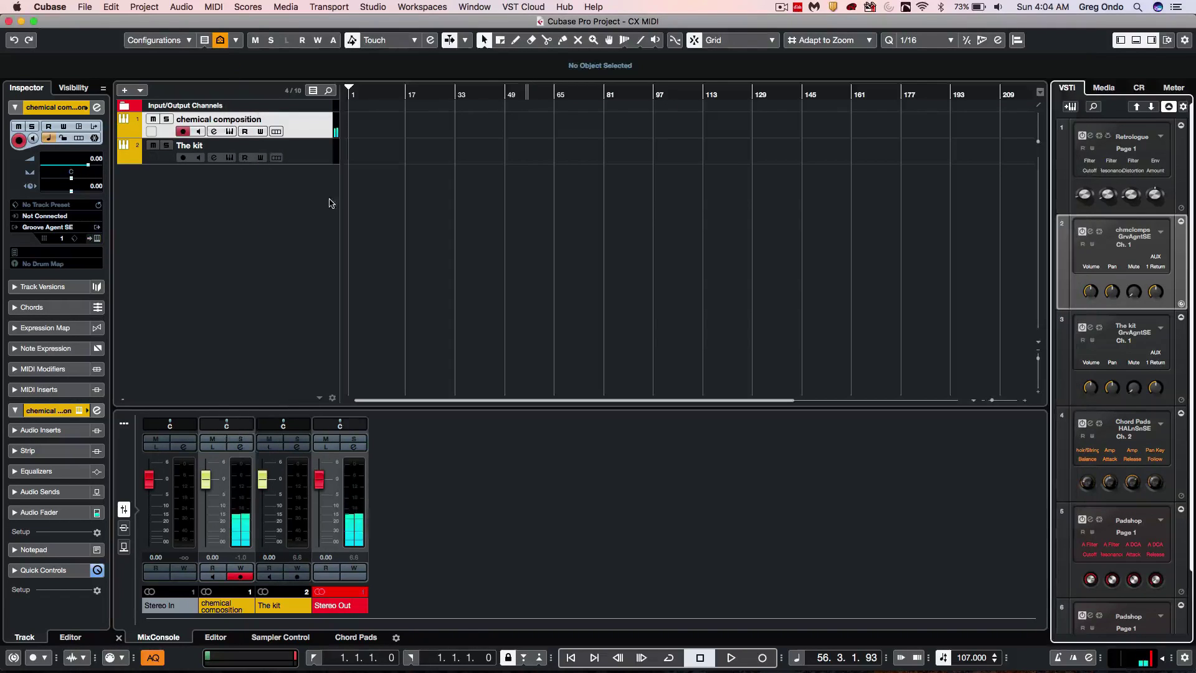
click(317, 157)
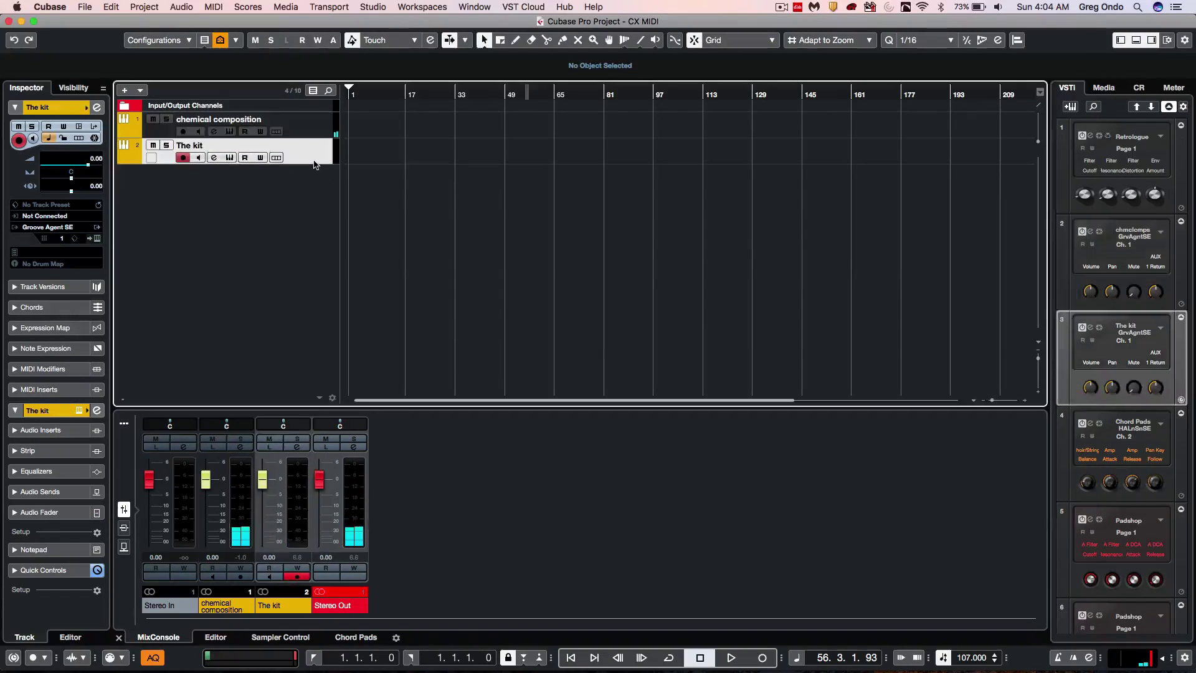
click(97, 239)
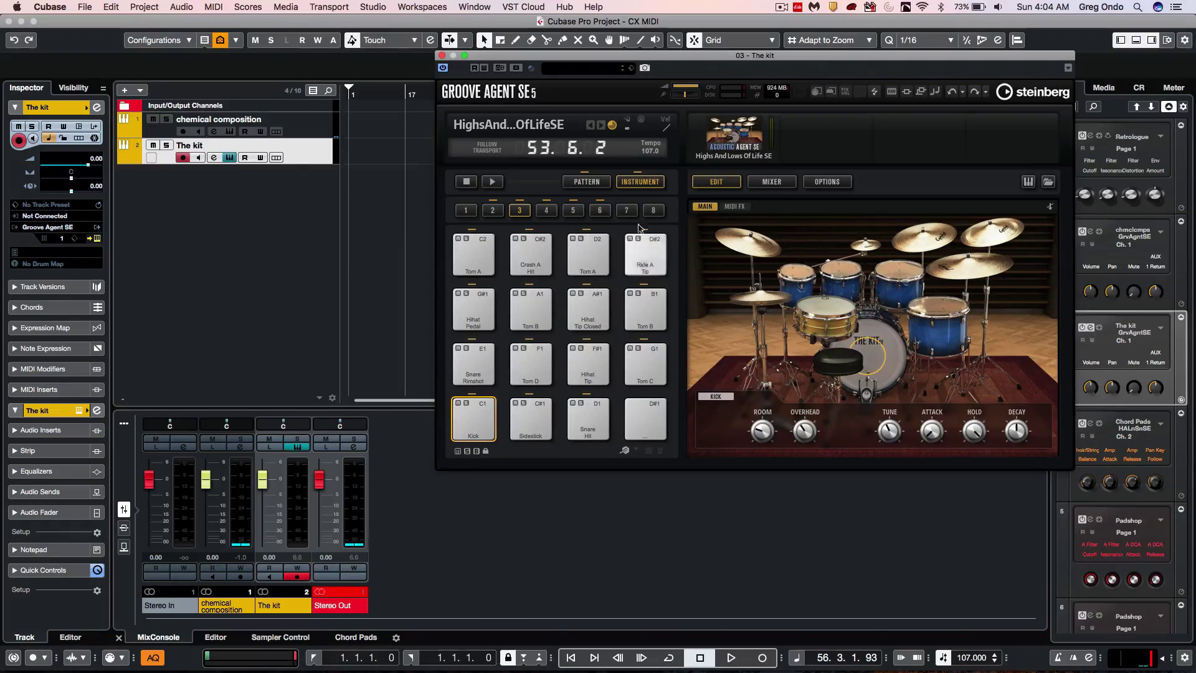
Start the drum pattern and select the kick drum to show its Room/Tune/Decay panel.
drag(603, 66, 602, 63)
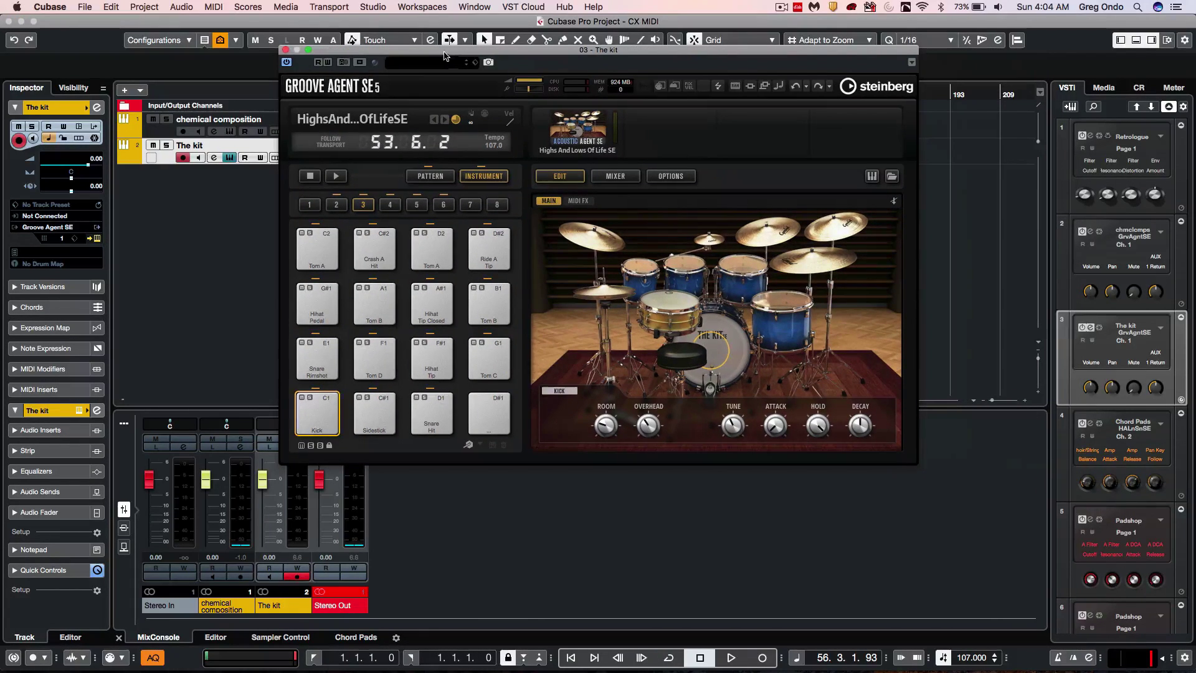
click(335, 176)
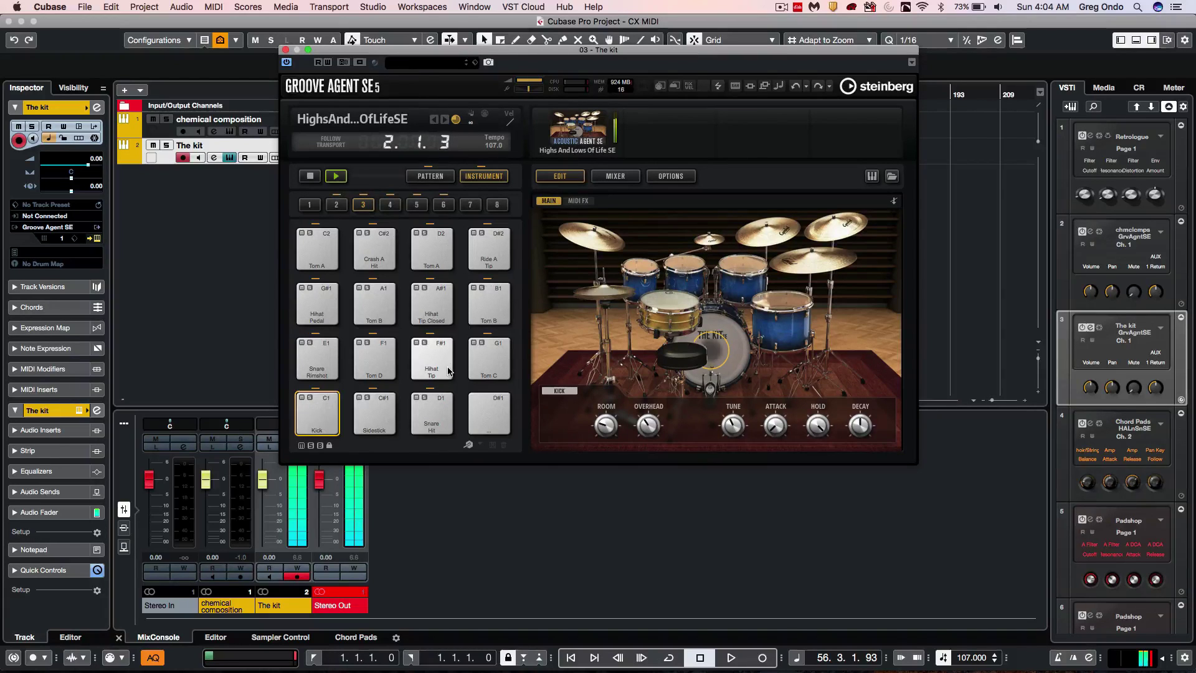
click(731, 347)
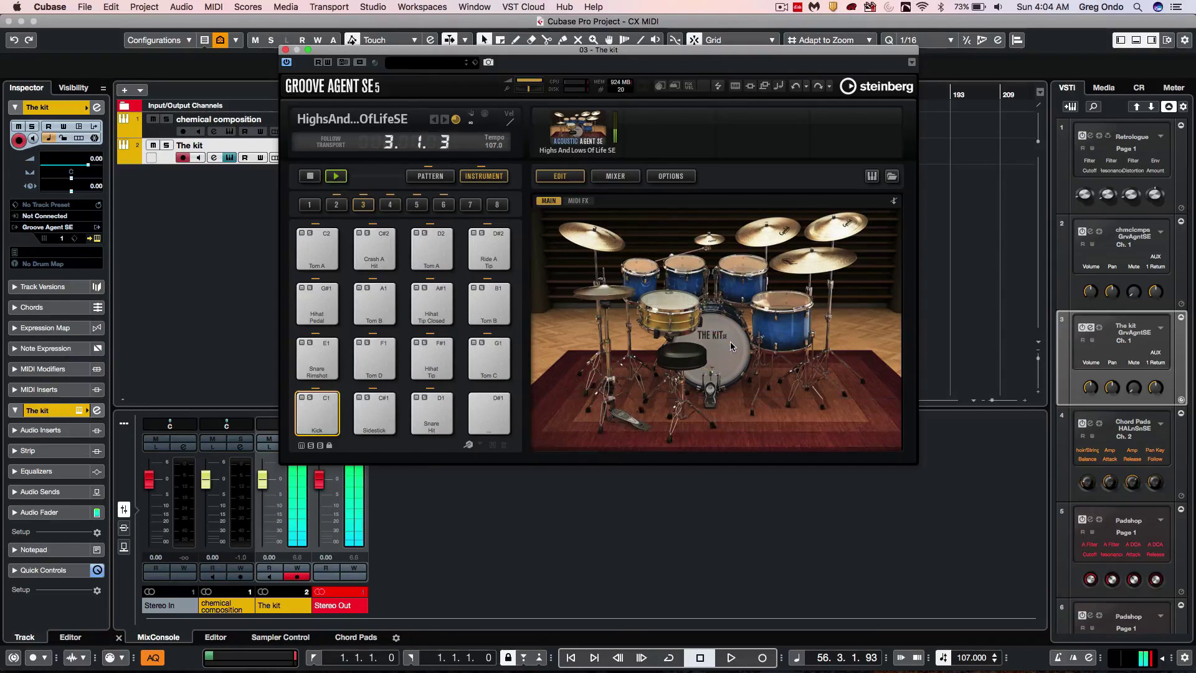
click(720, 348)
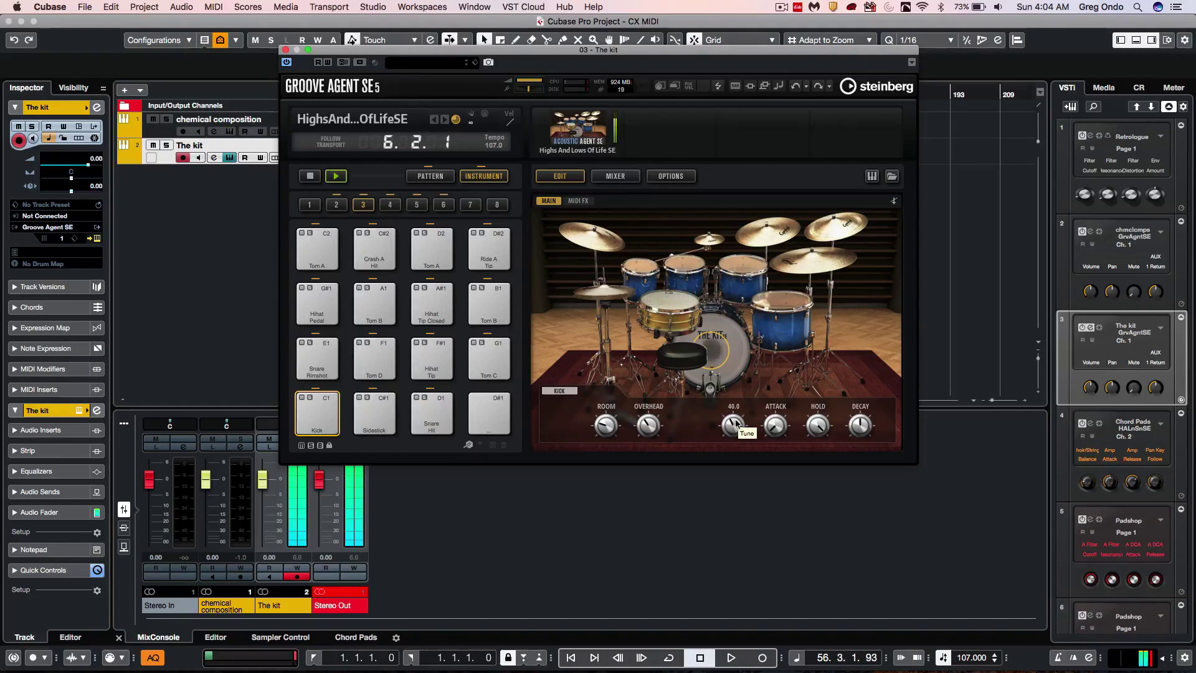
In the kit mixer, enable the kick's Compressor, Tape Sat and Env Shaper.
click(613, 181)
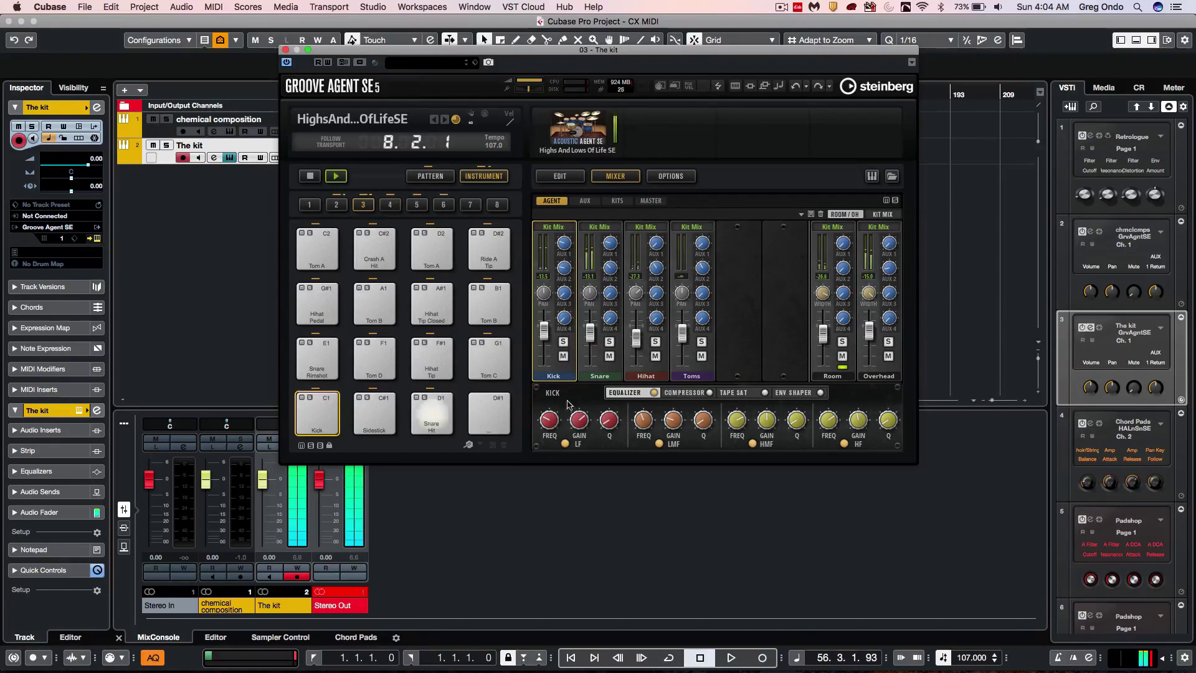
click(673, 393)
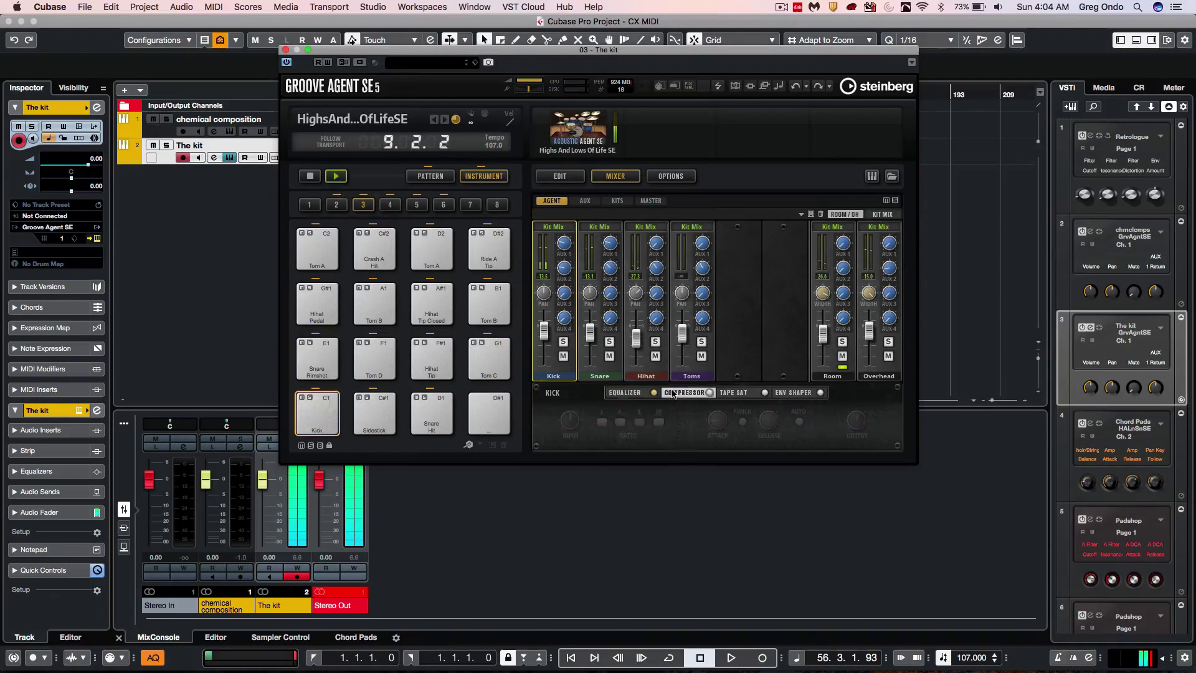
click(710, 393)
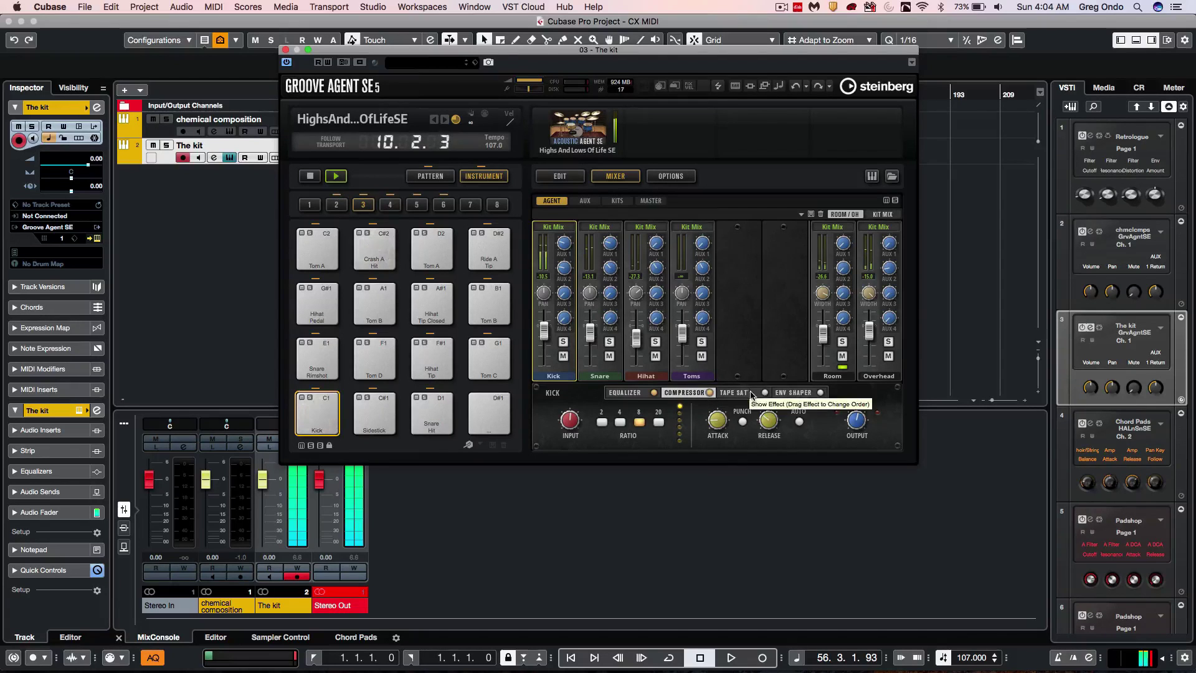
click(741, 392)
click(765, 392)
click(798, 392)
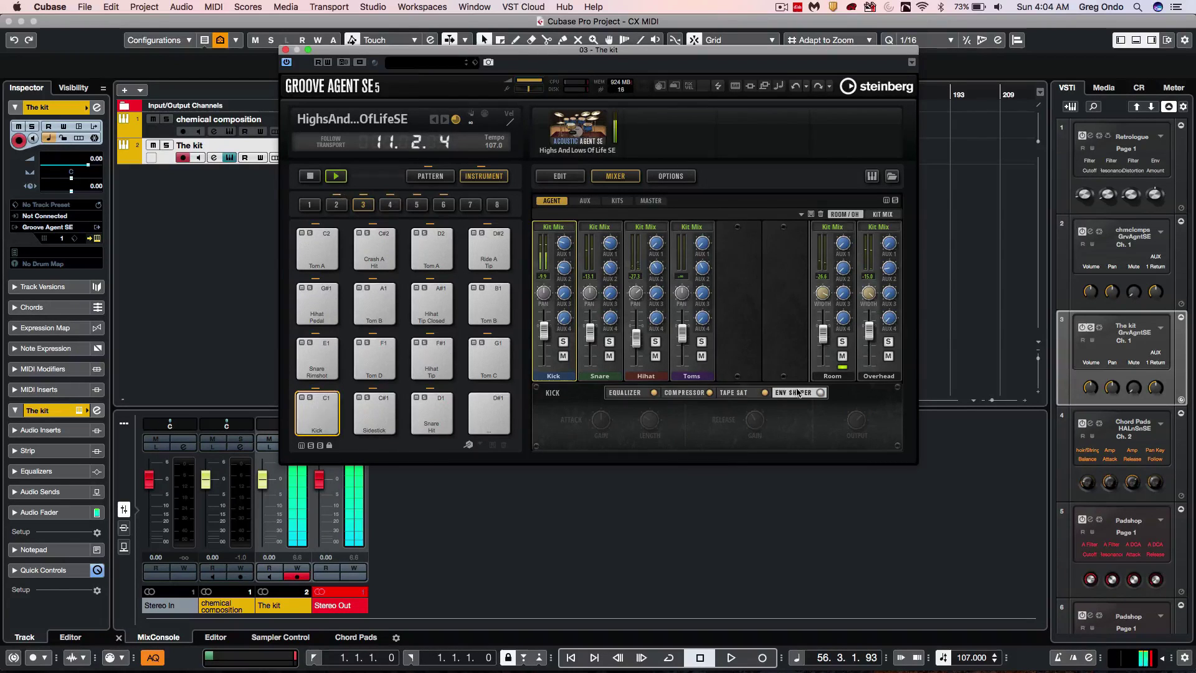
click(820, 393)
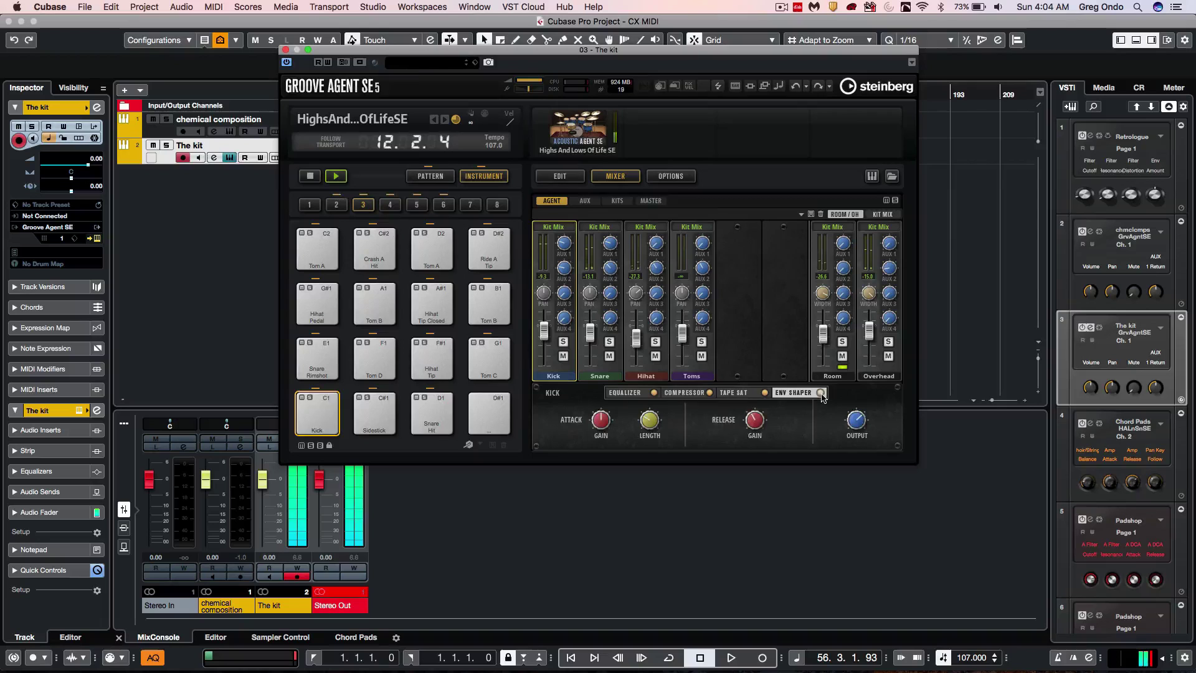
View the aux effects: Compressor on AUX FX 1, Reverb on AUX FX 2.
click(583, 202)
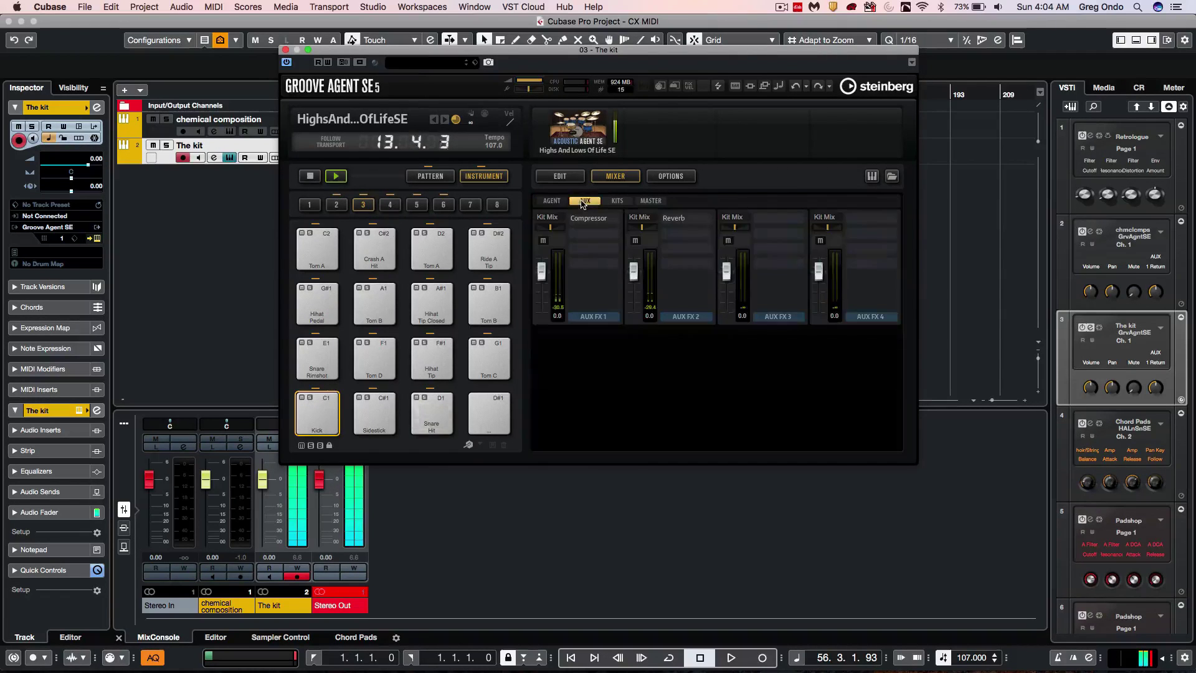
click(604, 237)
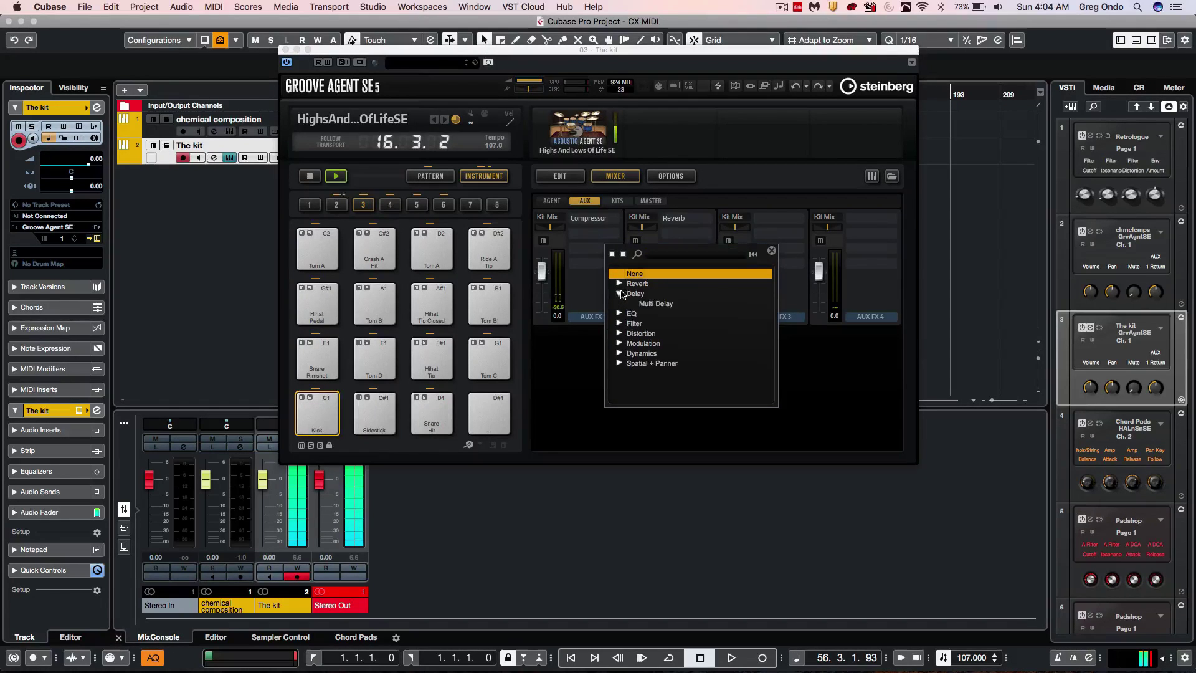
click(594, 179)
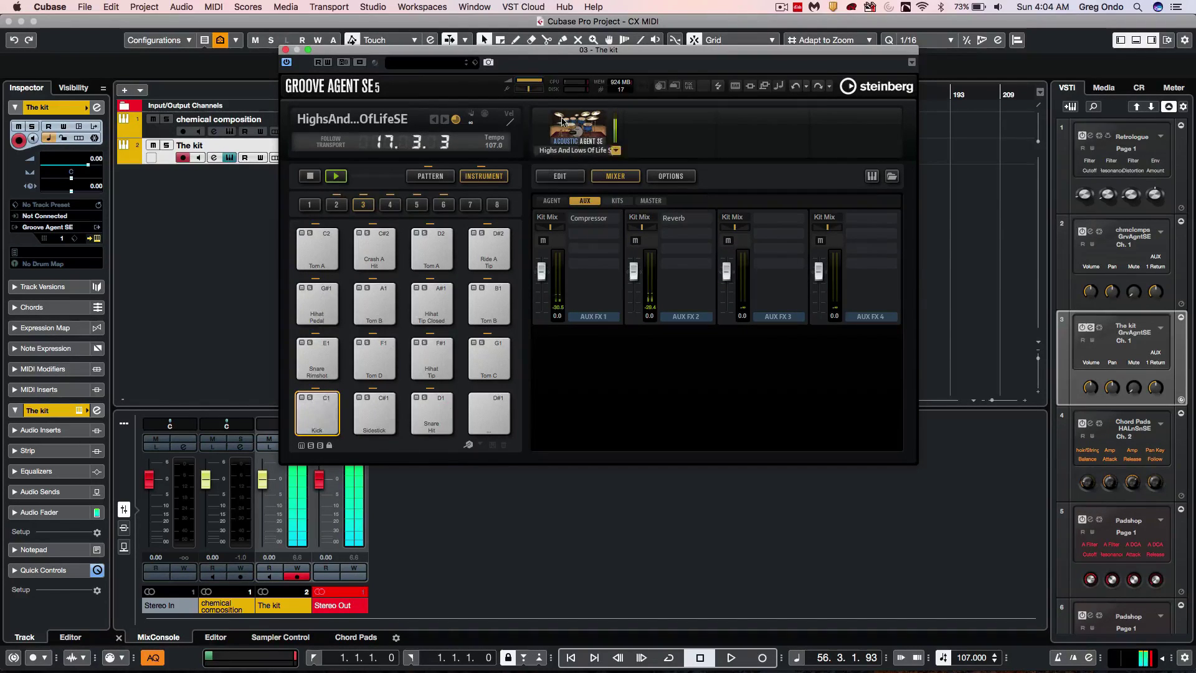
Play the Main 10 pattern with slightly lower intensity and slightly higher complexity.
click(418, 175)
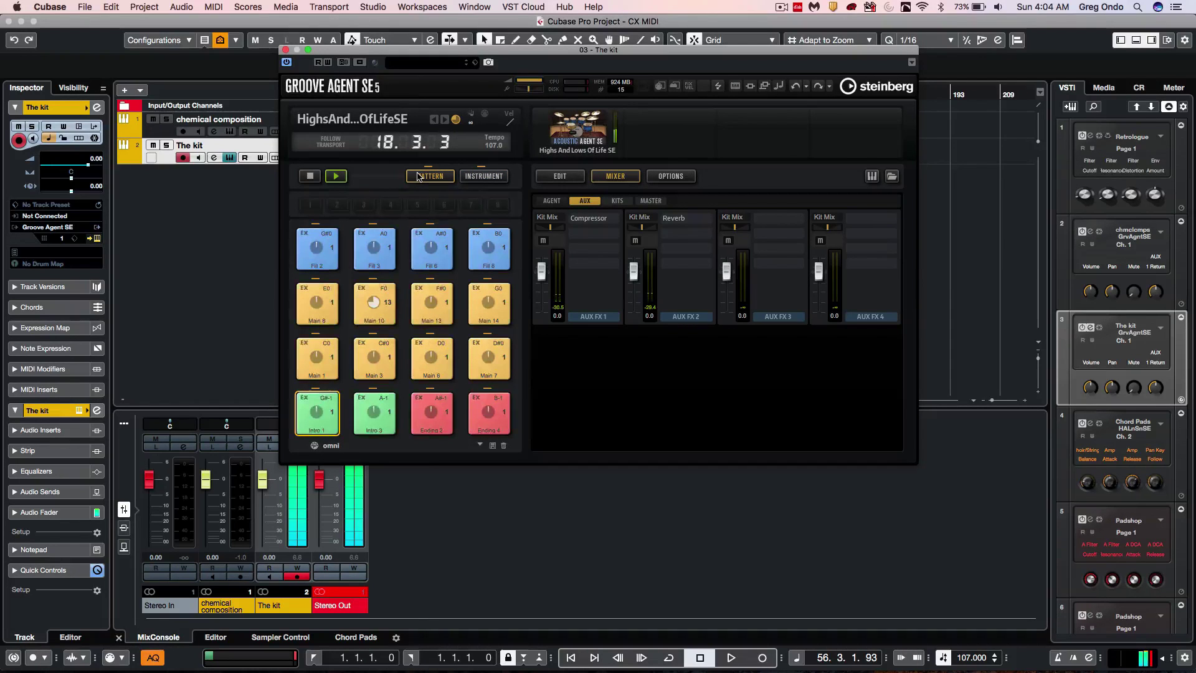
click(560, 176)
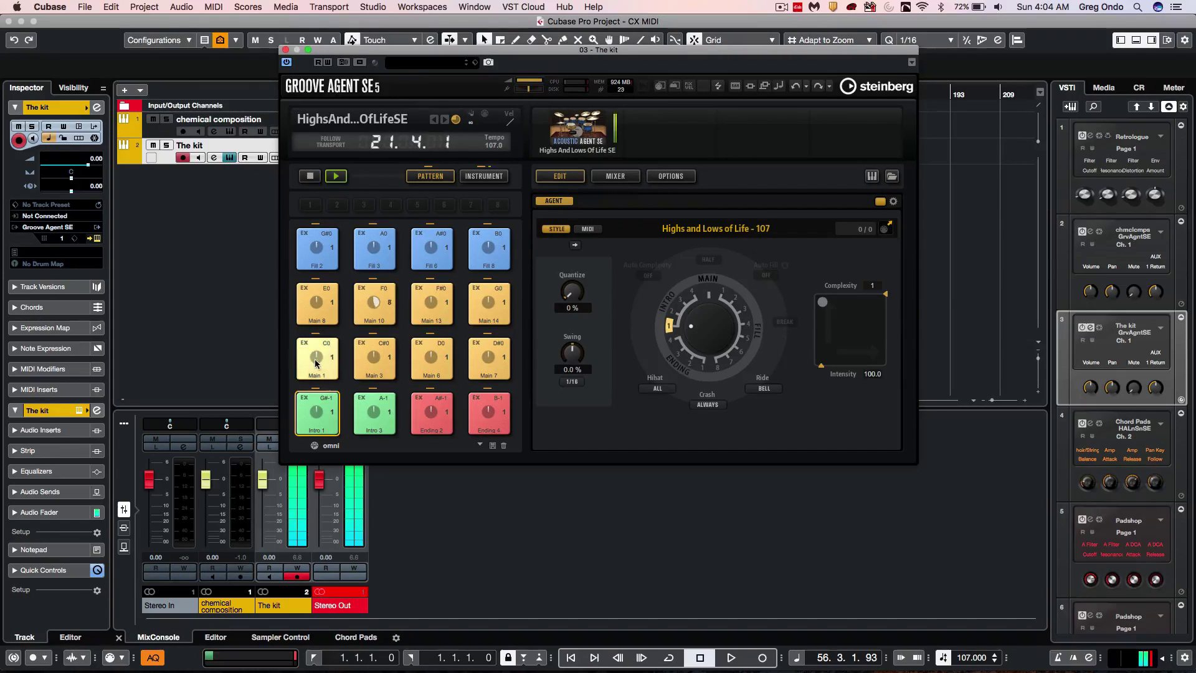
click(383, 299)
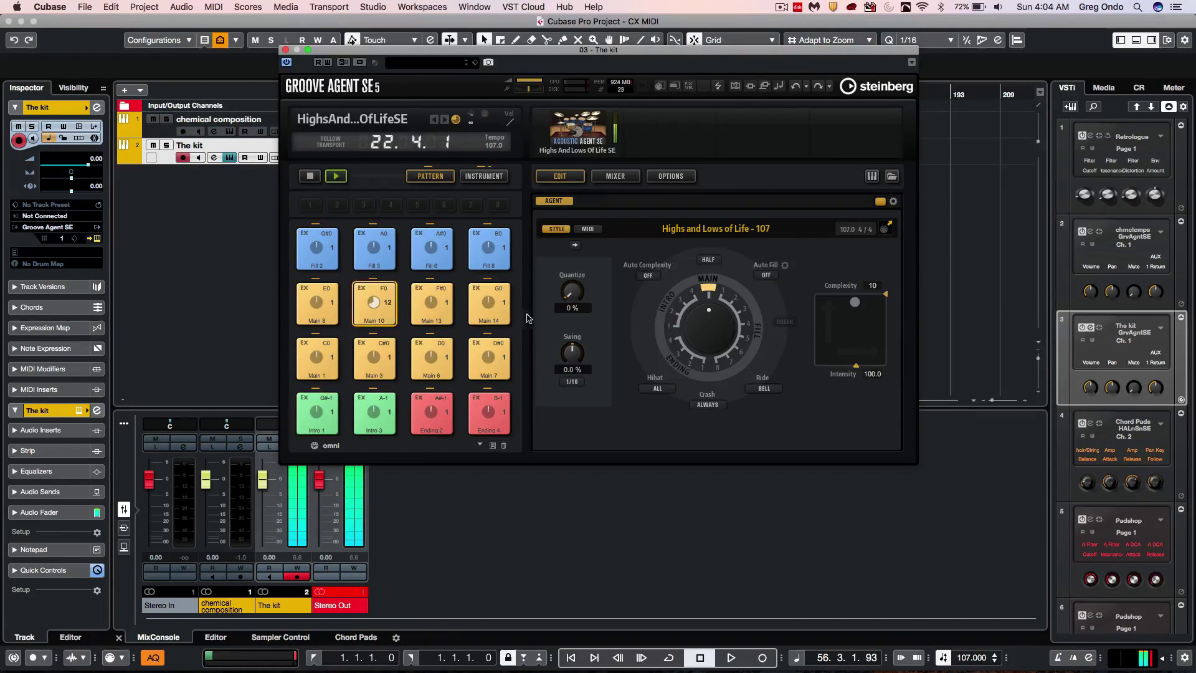
mouse_move(854, 305)
mouse_down()
mouse_move(853, 329)
mouse_move(853, 303)
mouse_move(823, 302)
mouse_move(846, 301)
mouse_up()
mouse_move(861, 303)
mouse_down()
mouse_move(856, 312)
mouse_move(865, 305)
mouse_up()
Review the aux effects mixer, the pattern style settings and the kit's instrument pads.
click(623, 178)
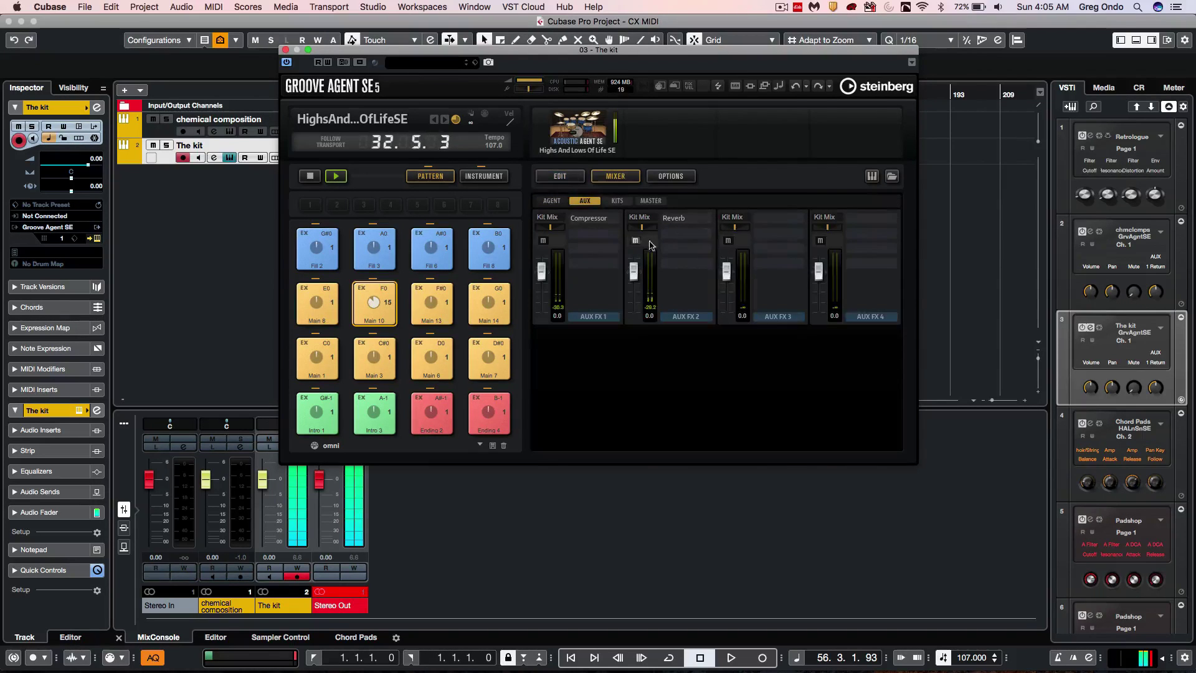
click(560, 176)
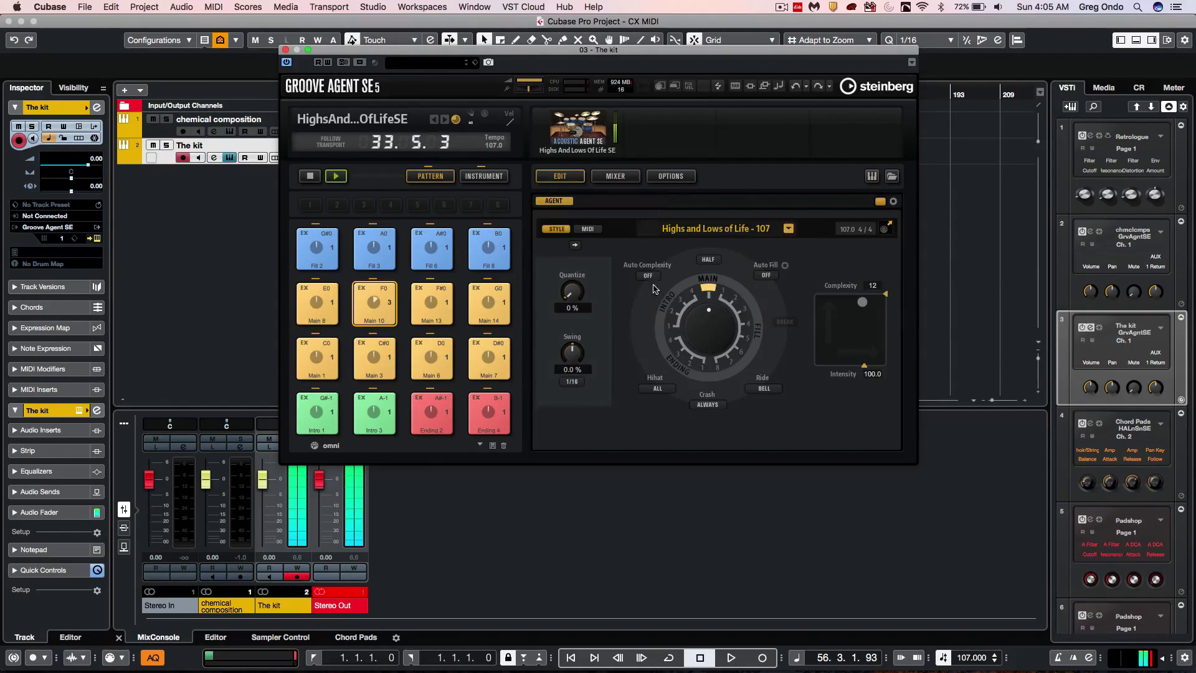
click(483, 175)
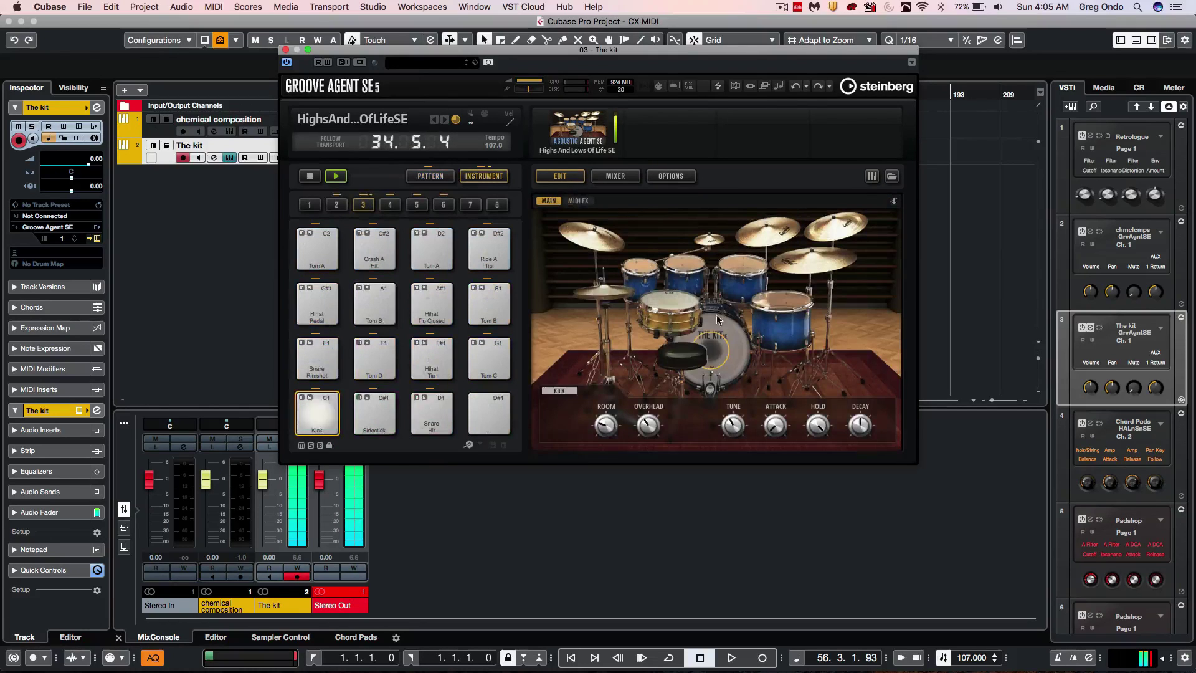
Show the kit mixer's individual drum channels, stop pattern playback, and bring up the kit slot's options.
click(615, 177)
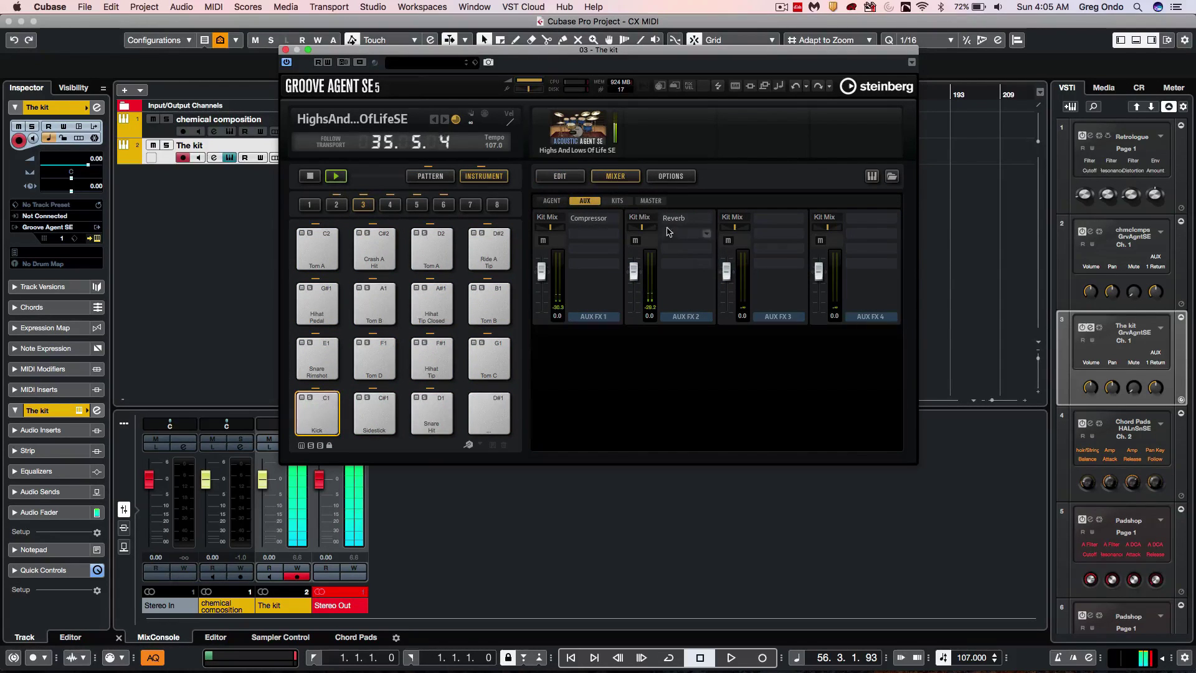
click(553, 201)
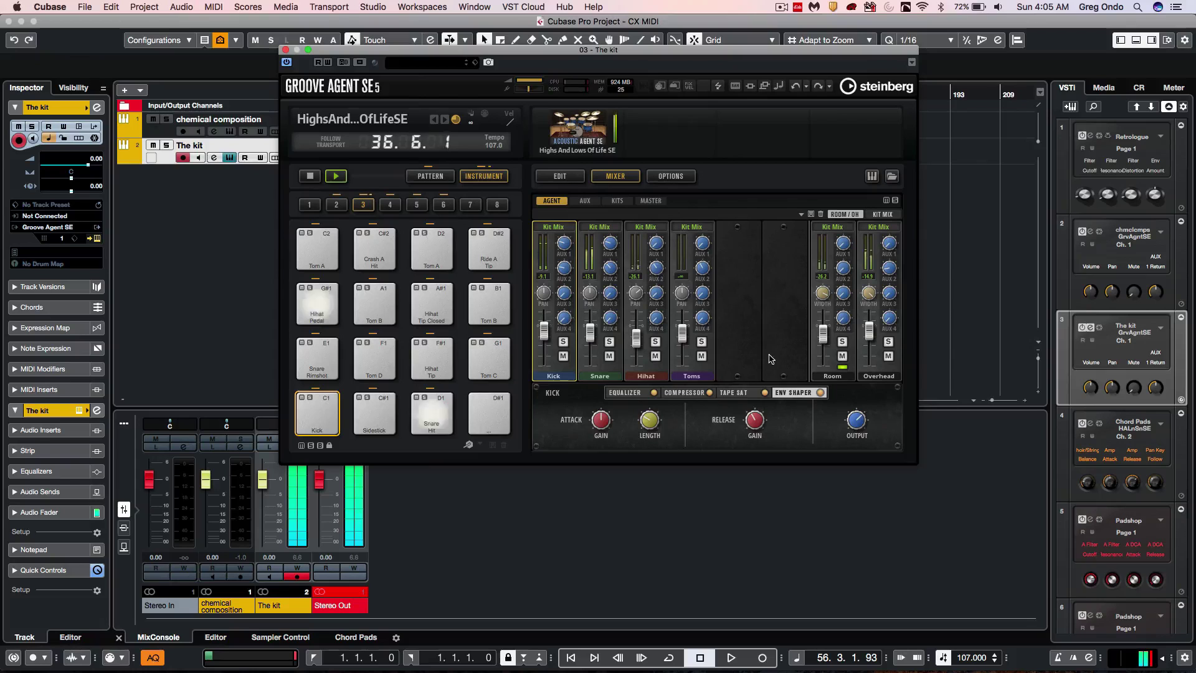
click(310, 176)
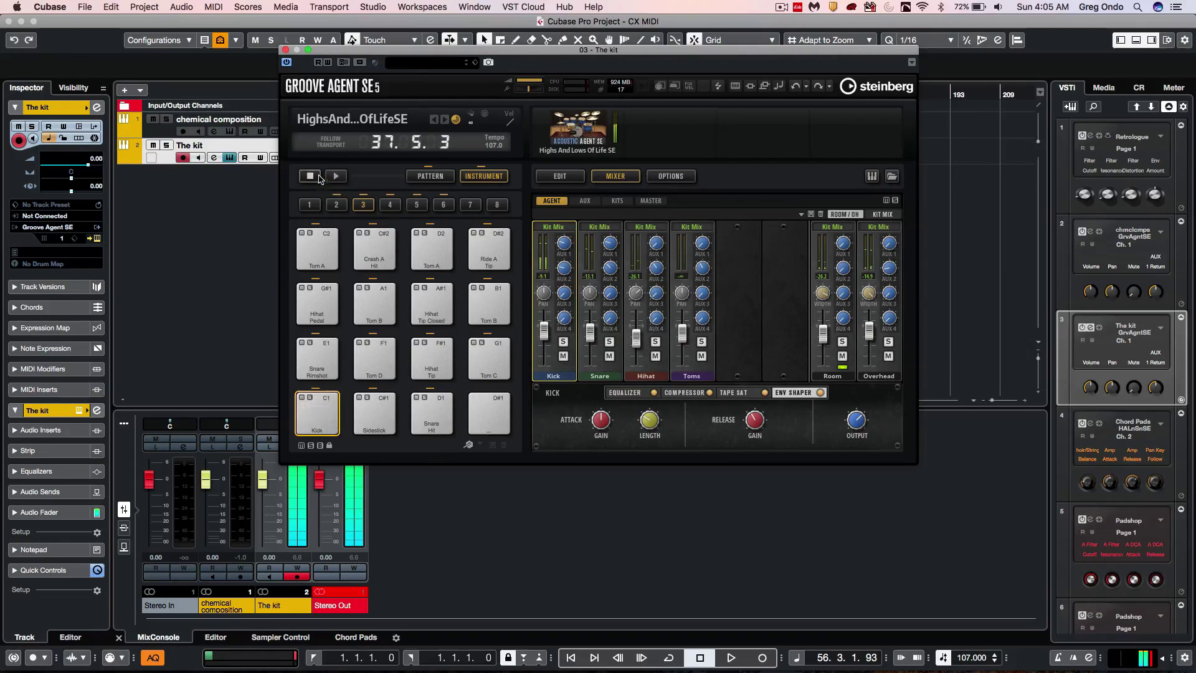
right_click(587, 134)
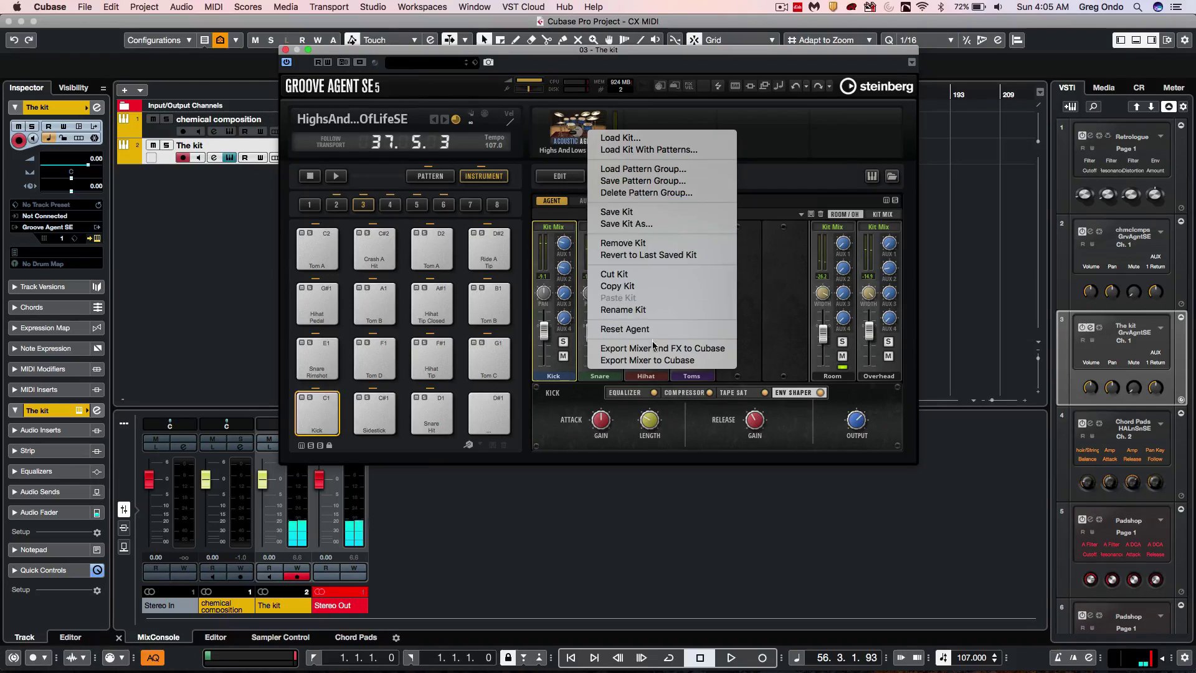
Choose Export Mixer and FX to Cubase, adding Kick, Snare, Toms, Hihat, Overhead and Kit Mix channels.
click(692, 350)
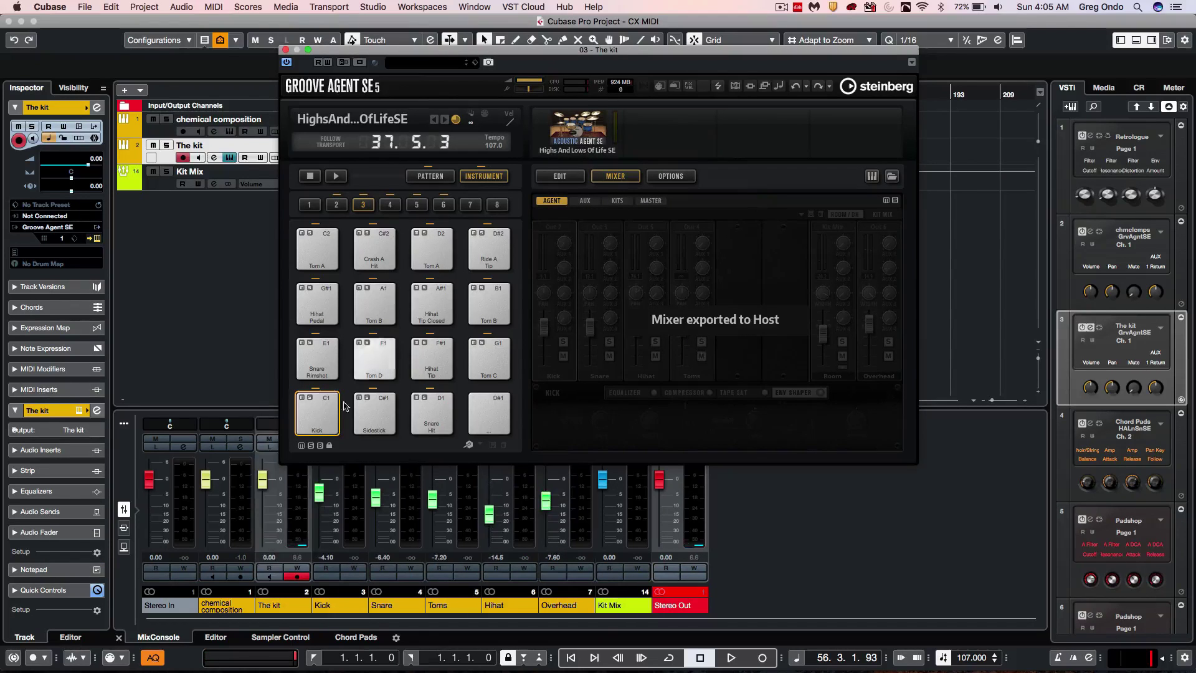